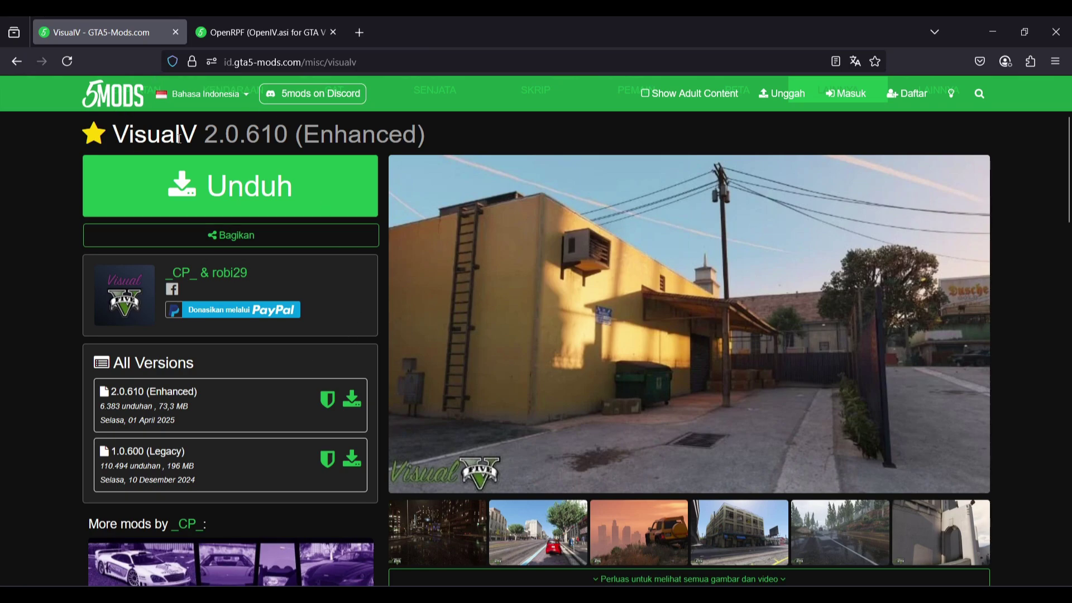
Examine the VisualV mod page's Enhanced and Legacy versions and the description of its changes.
scroll(183, 273, "down", 2)
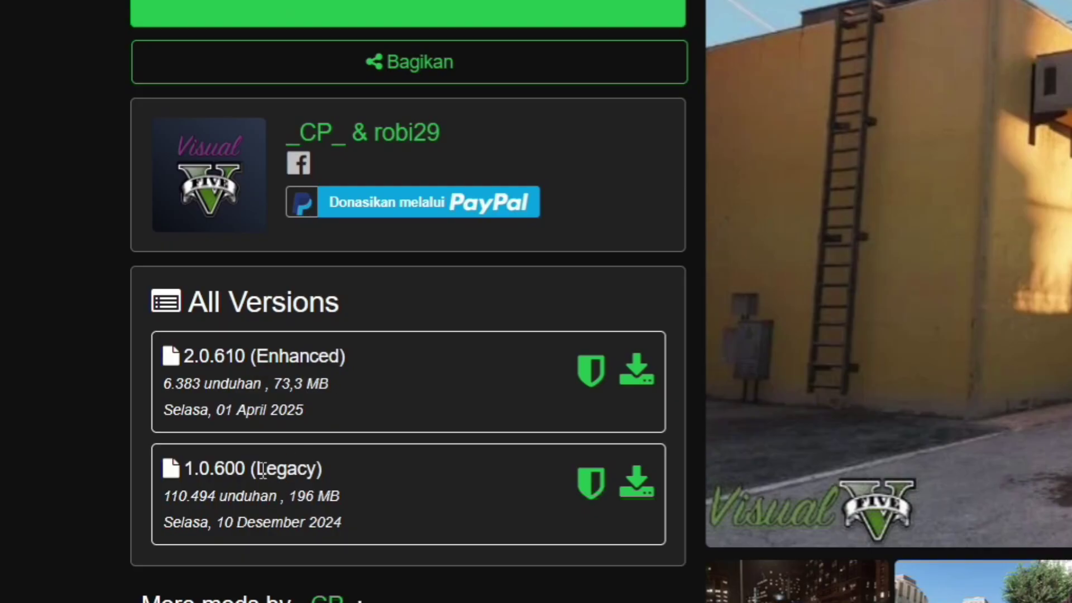
left_click_drag(150, 380, 180, 381)
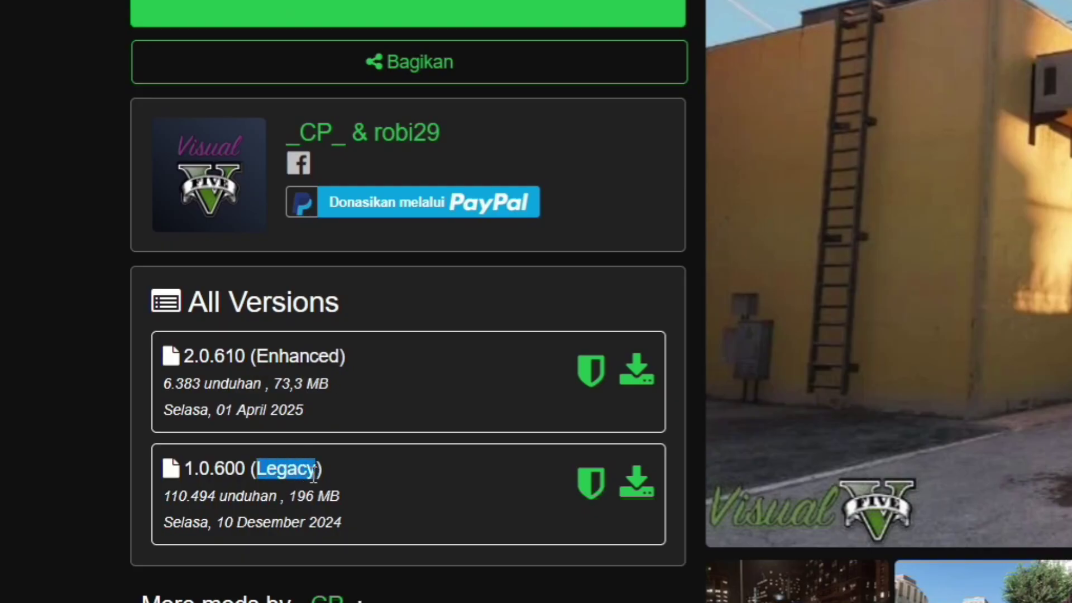
left_click(359, 352)
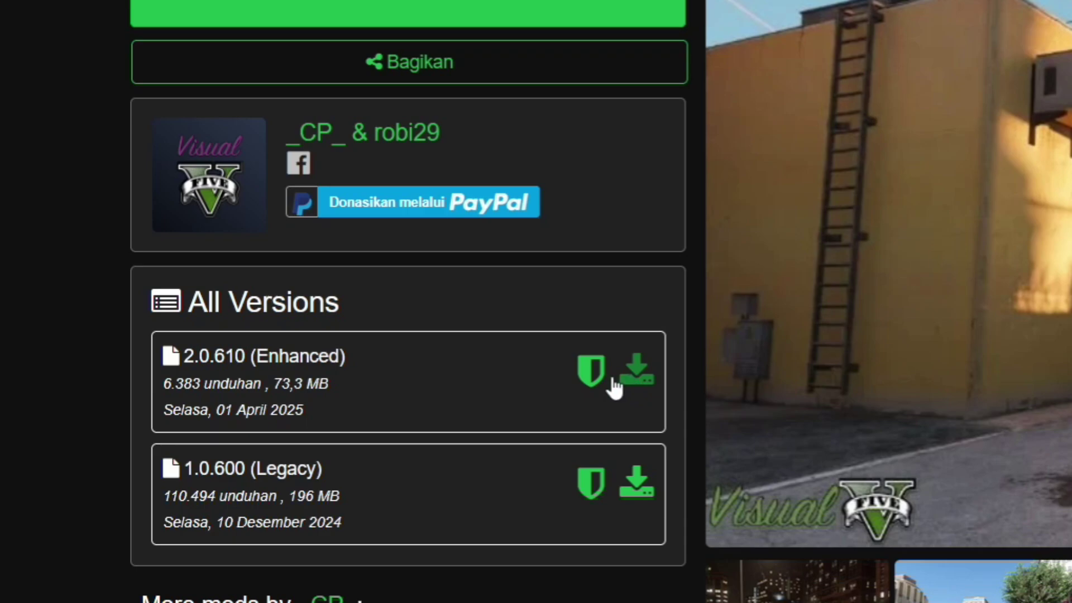
left_click_drag(259, 476, 315, 477)
left_click(357, 372)
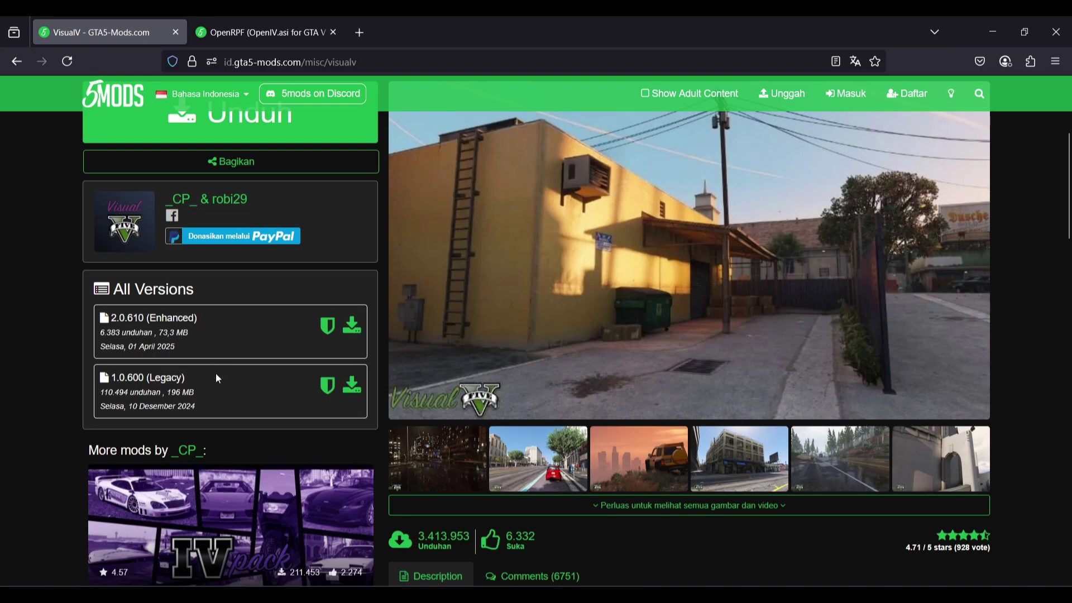
scroll(214, 381, "up", 4)
scroll(277, 405, "down", 3)
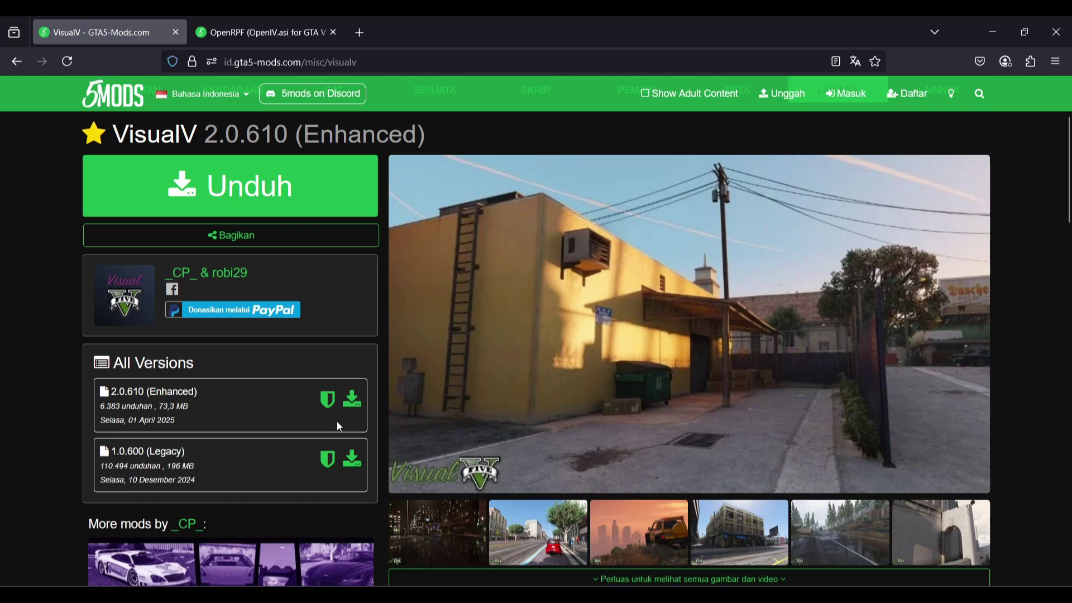
scroll(366, 416, "down", 10)
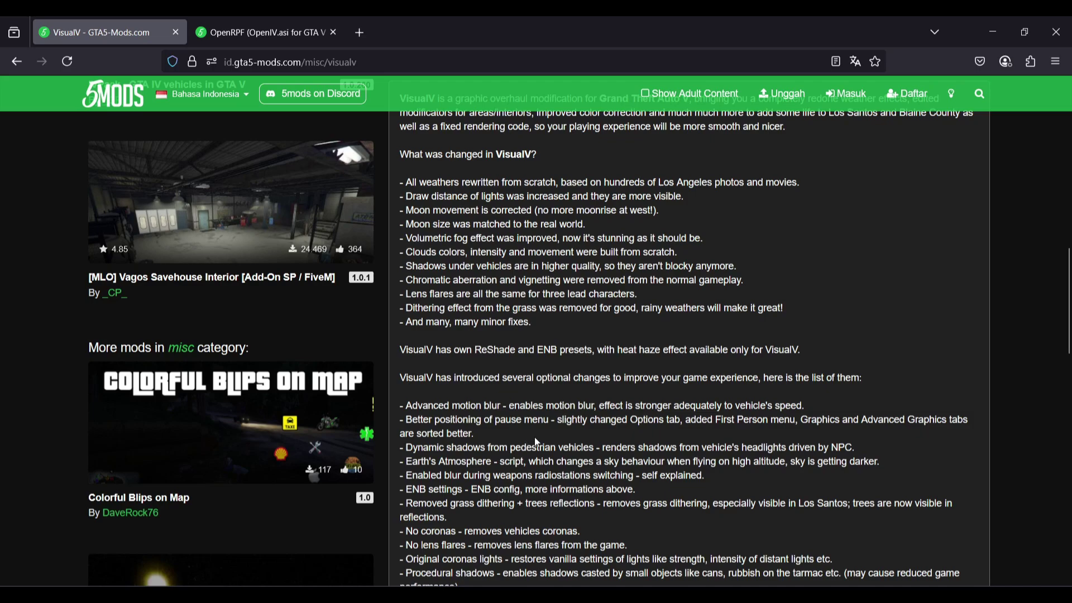
scroll(535, 437, "up", 3)
Check the OpenRPF (OpenIV.asi for GTA V Enhanced) mod page and the two downloaded mod archives on the desktop.
left_click(283, 35)
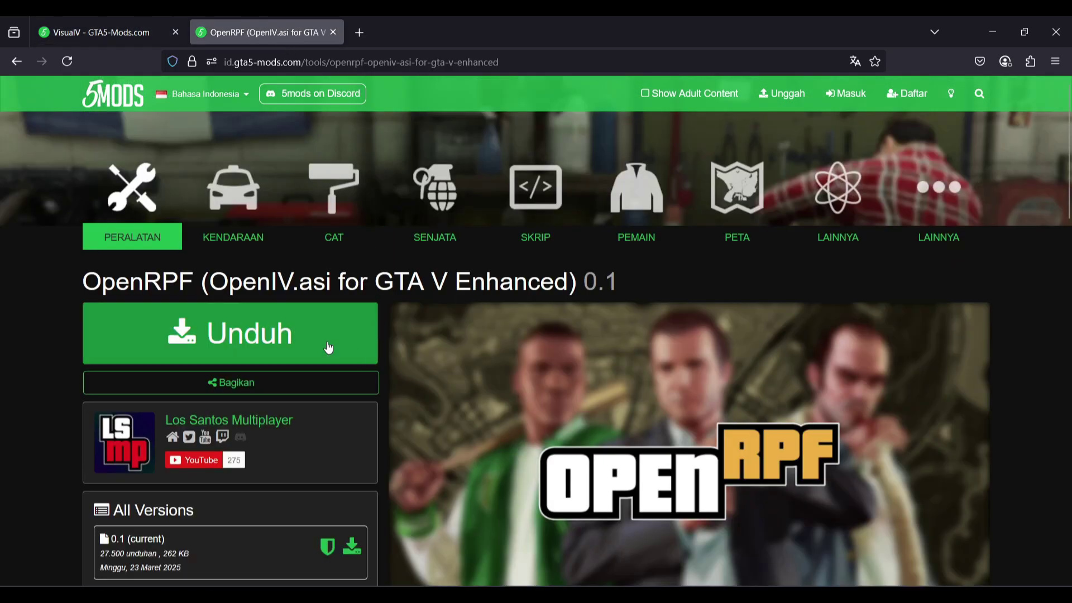
scroll(519, 357, "down", 3)
scroll(240, 223, "up", 2)
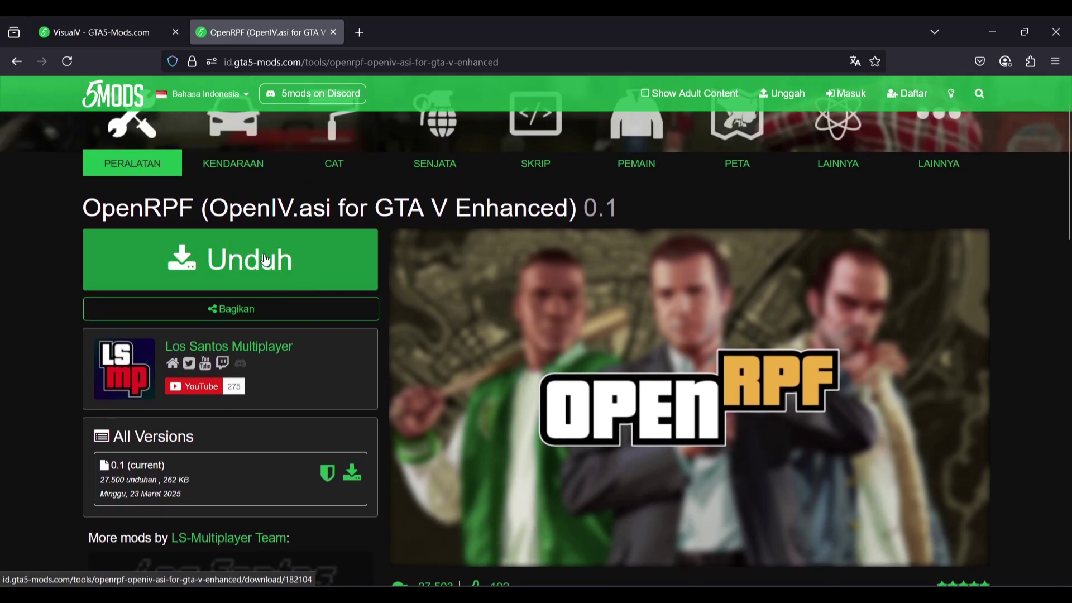
left_click(993, 32)
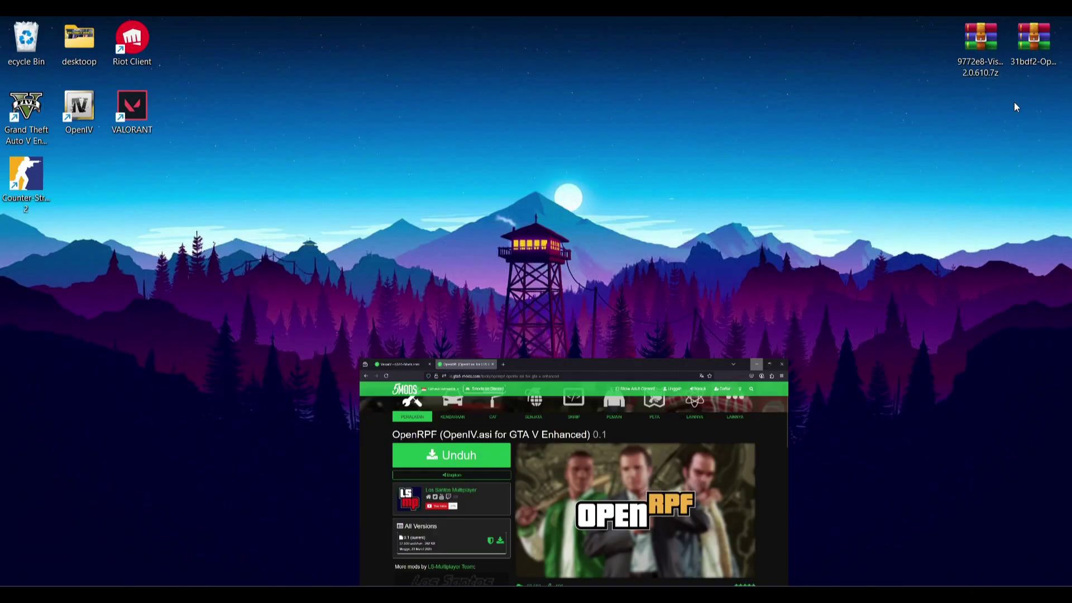
left_click_drag(863, 18, 1067, 114)
left_click(1001, 125)
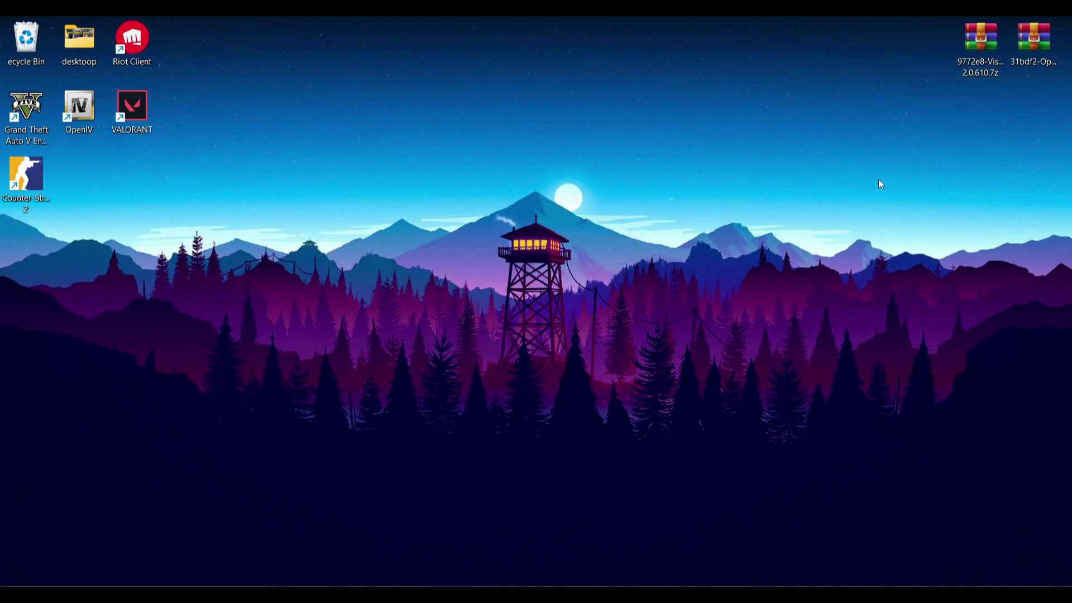
Switch to File Explorer and open the GTAVEnhanced folder inside GAMES > Epic Games on drive D.
key("alt+Tab")
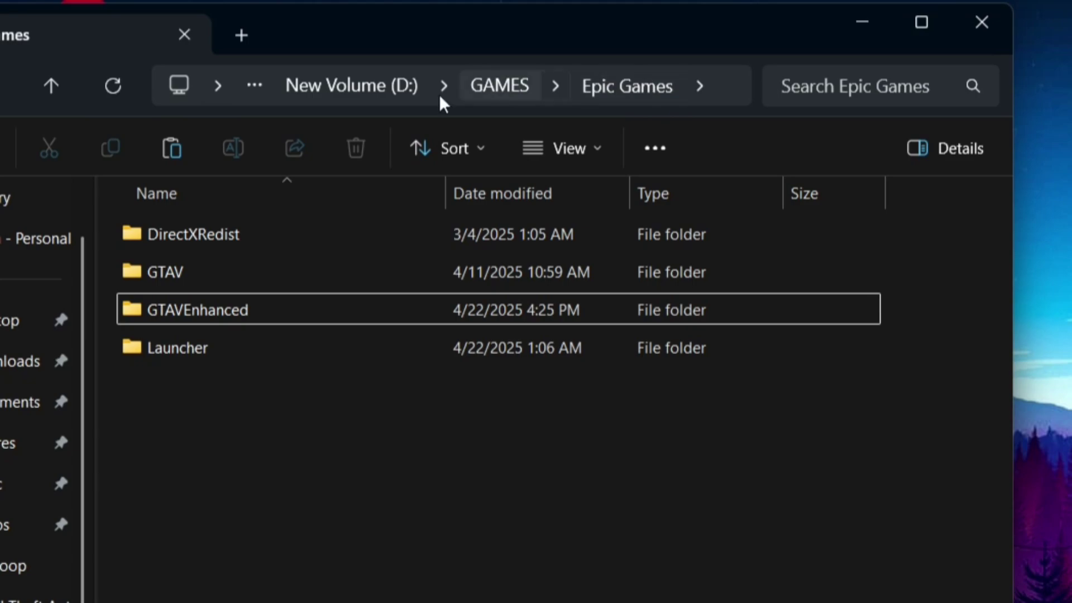
left_click(277, 317)
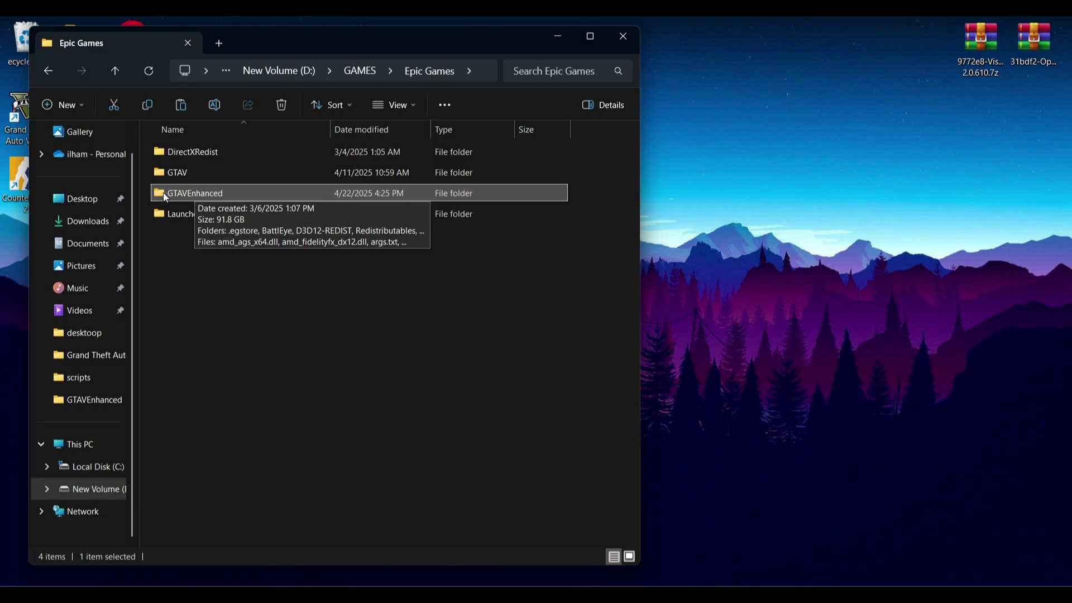
double_click(138, 310)
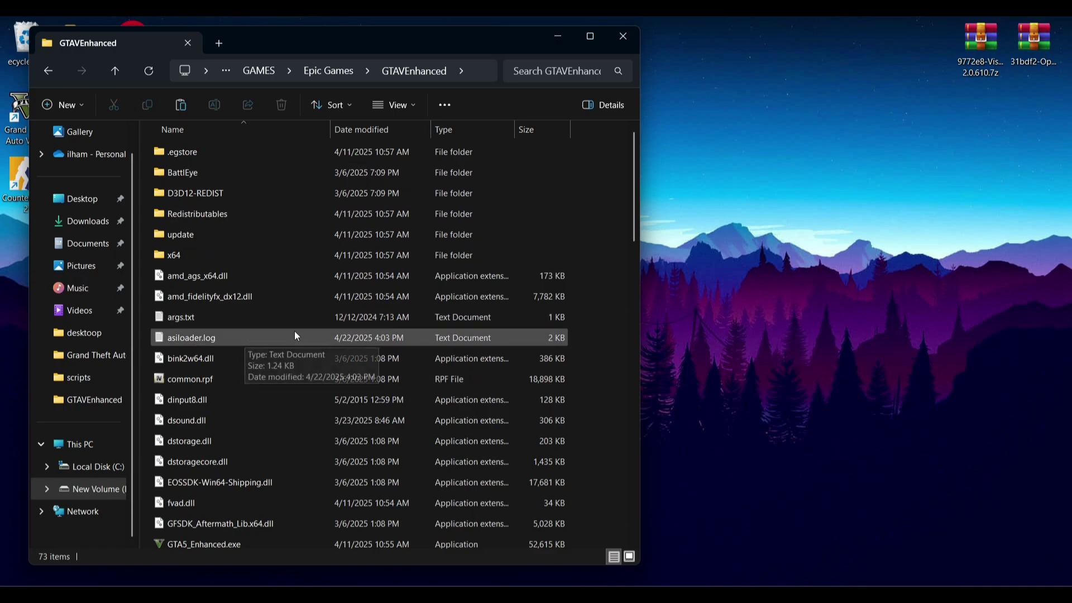
Create a new folder named "mods" in the GTAVEnhanced game folder.
right_click(596, 288)
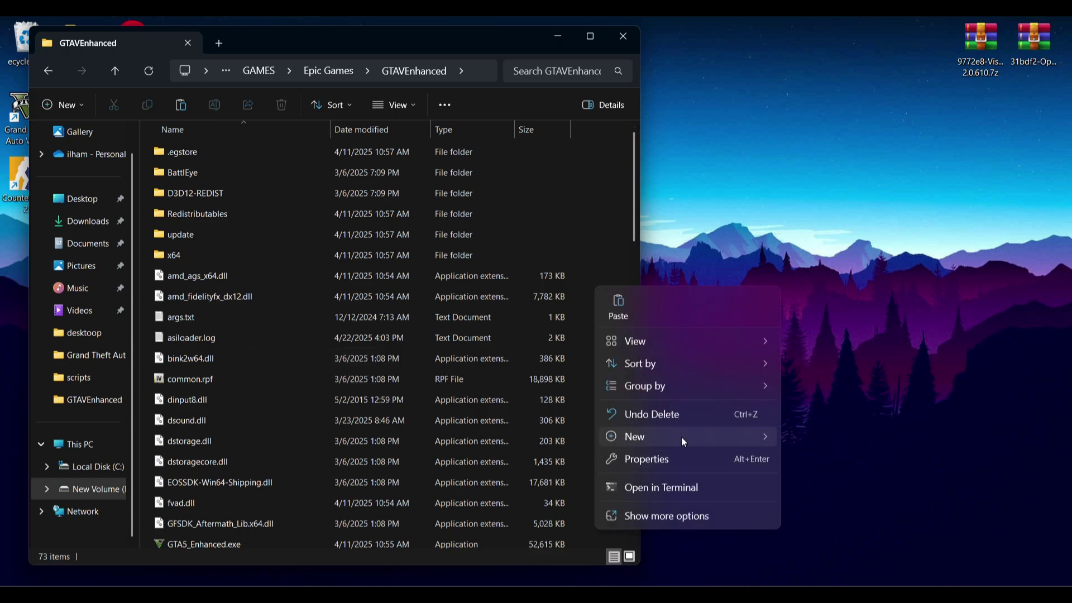
mouse_move(682, 437)
left_click(848, 186)
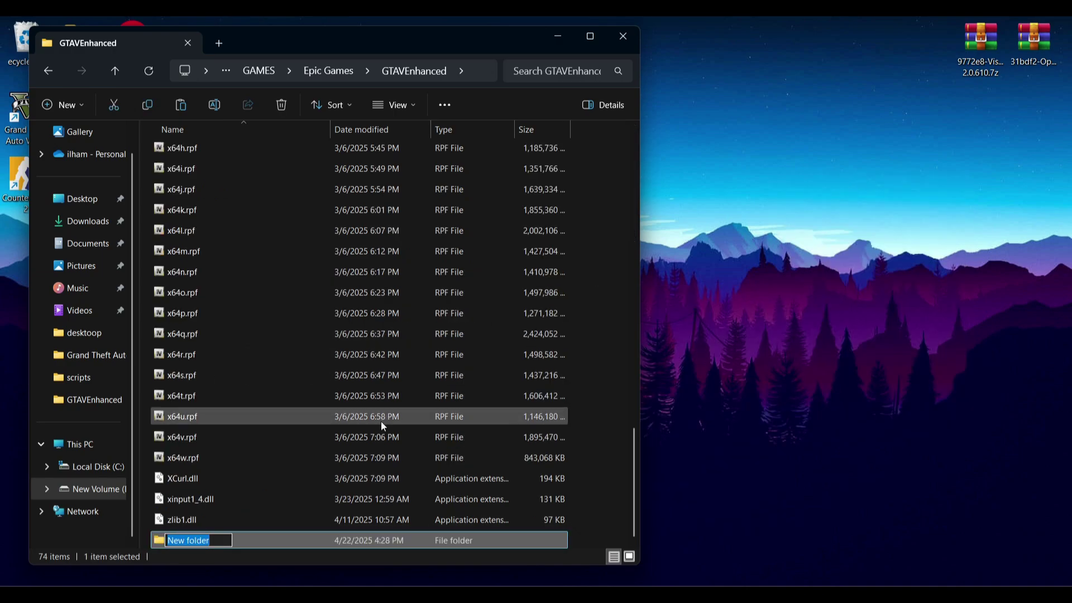
type("MODS")
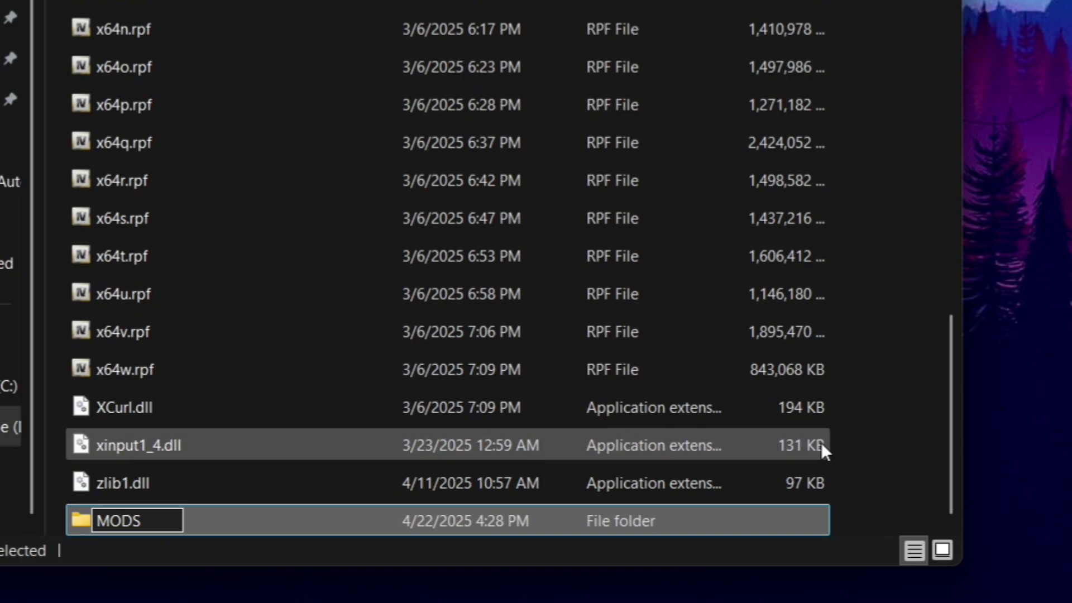
key("BackSpace")
key("BackSpace")
key("BackSpace")
key("BackSpace")
type("mods")
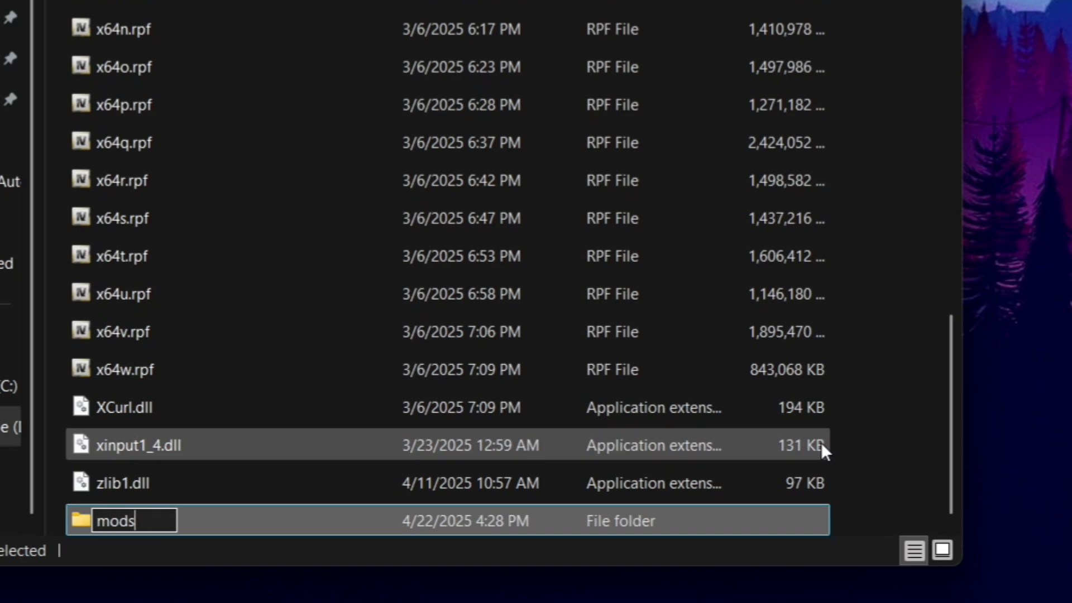
left_click(877, 433)
Create a new folder named "update" inside the mods folder.
double_click(212, 521)
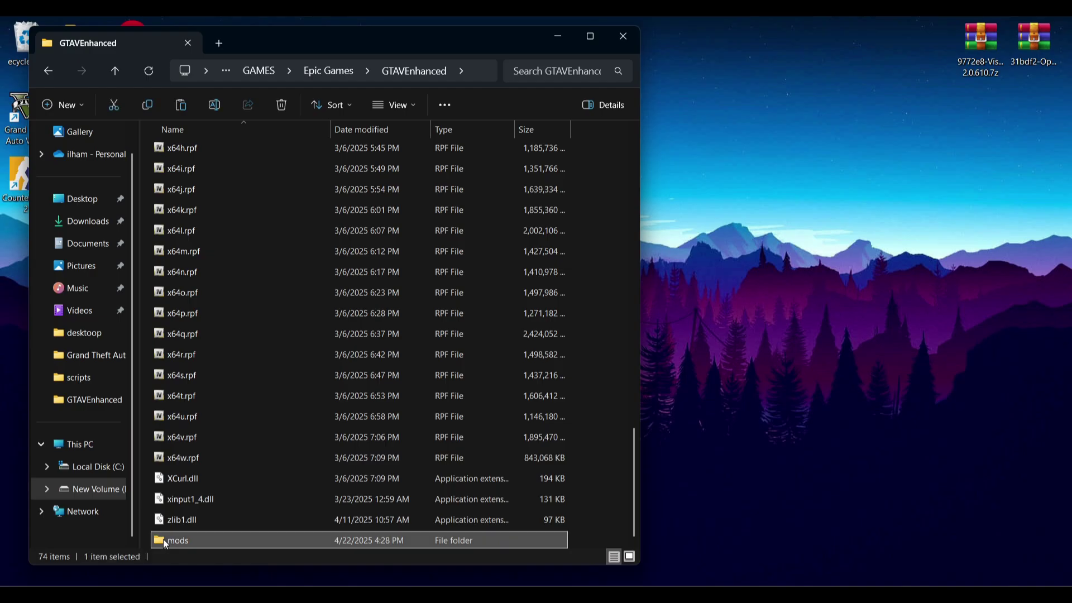
right_click(212, 225)
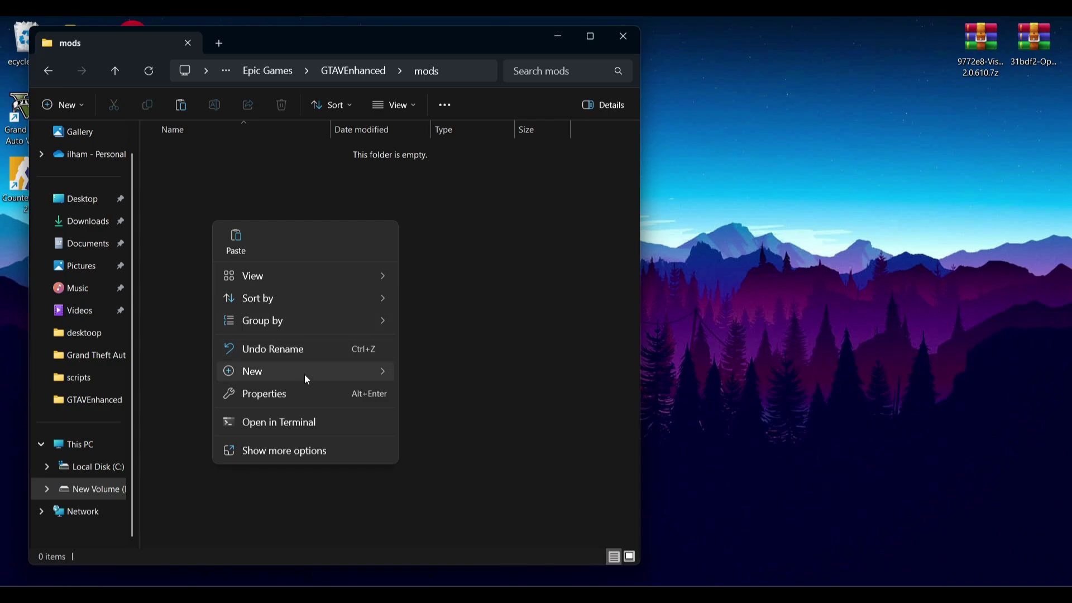
mouse_move(304, 372)
left_click(445, 123)
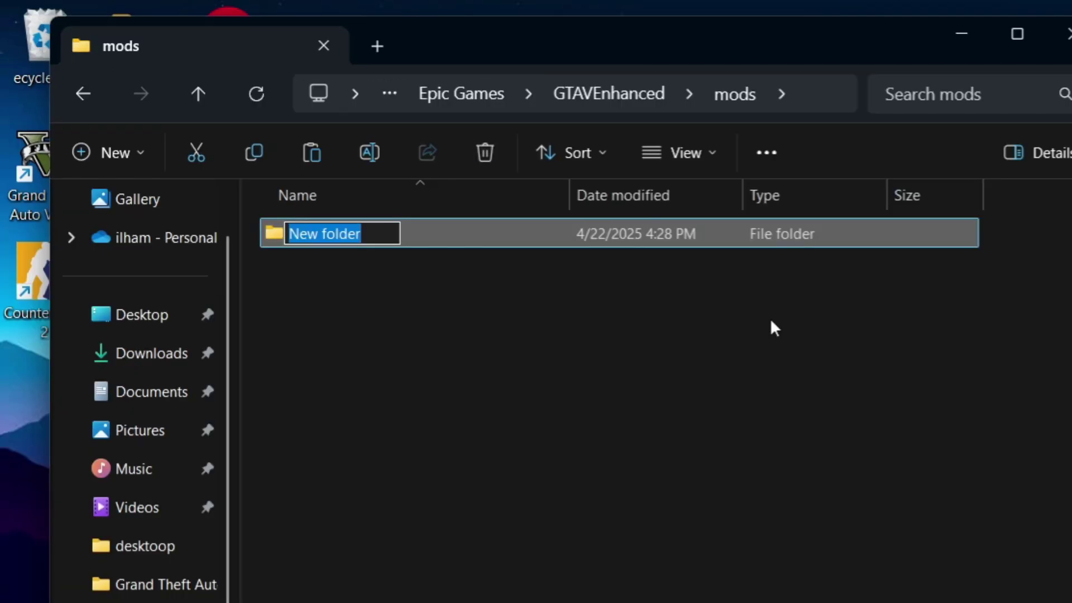
type("update")
left_click(772, 322)
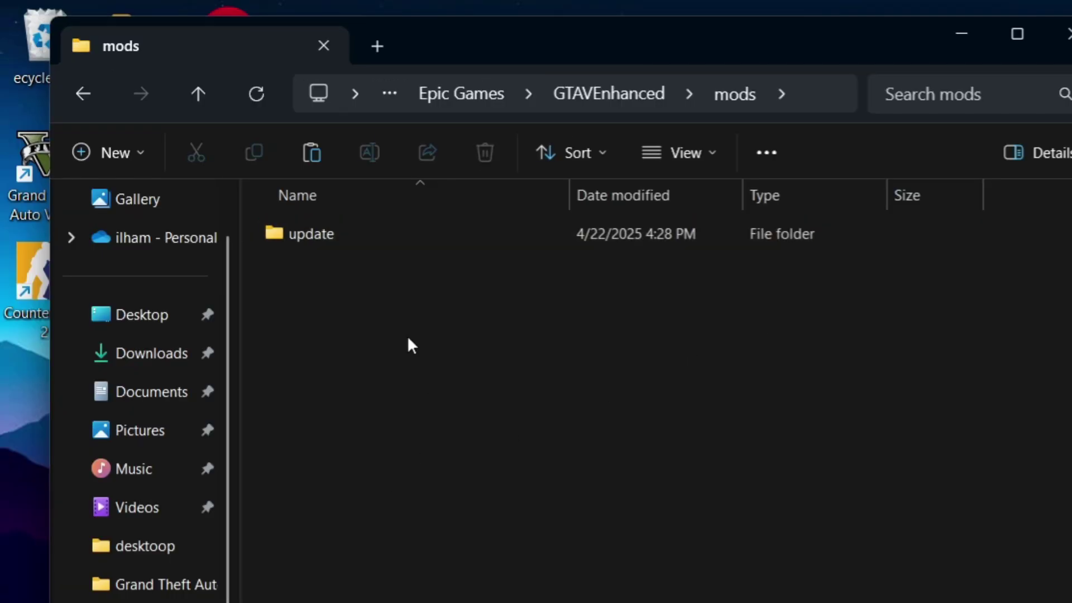
Copy update.rpf from the game's original update folder in GTAVEnhanced.
left_click(82, 93)
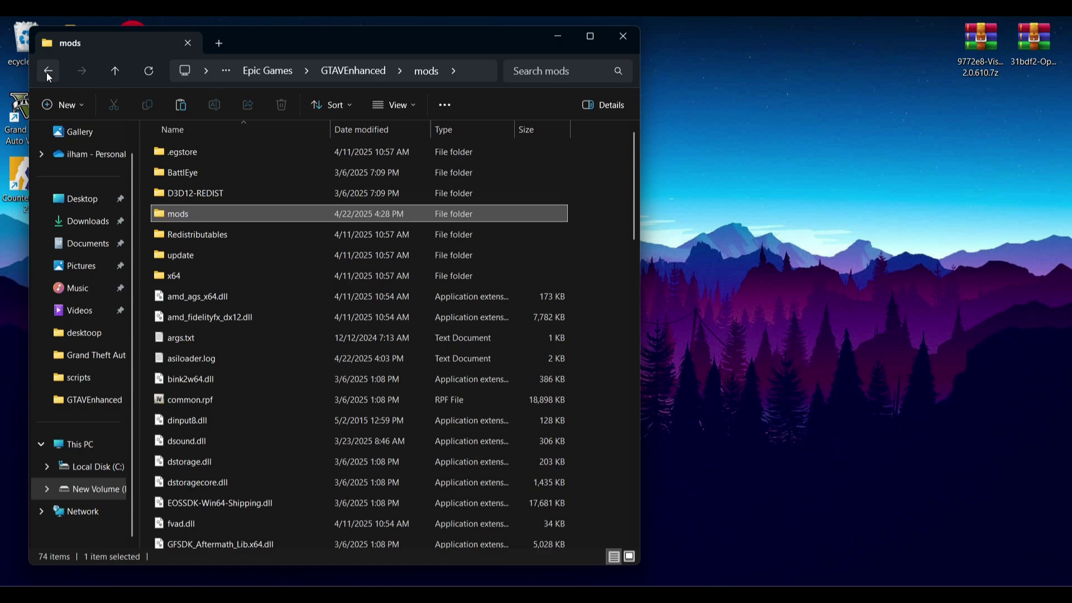
left_click(157, 255)
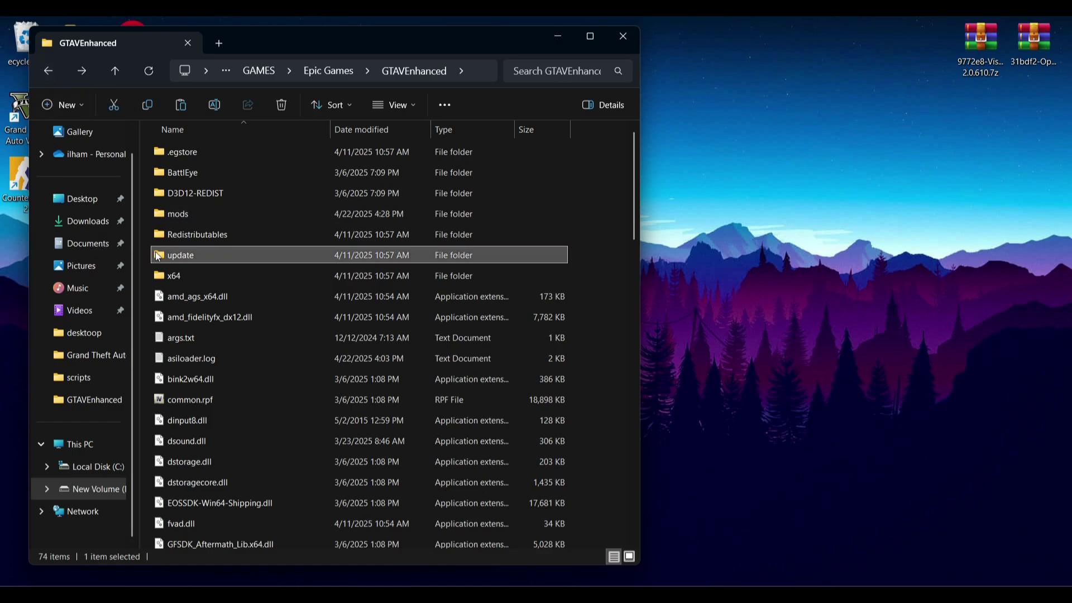
double_click(160, 255)
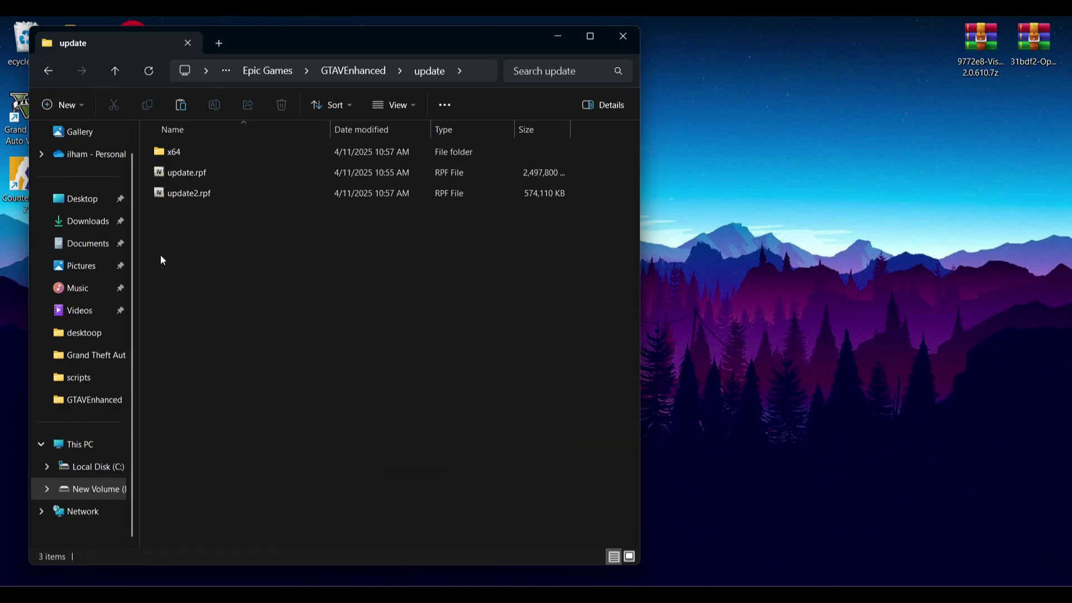
left_click(173, 169)
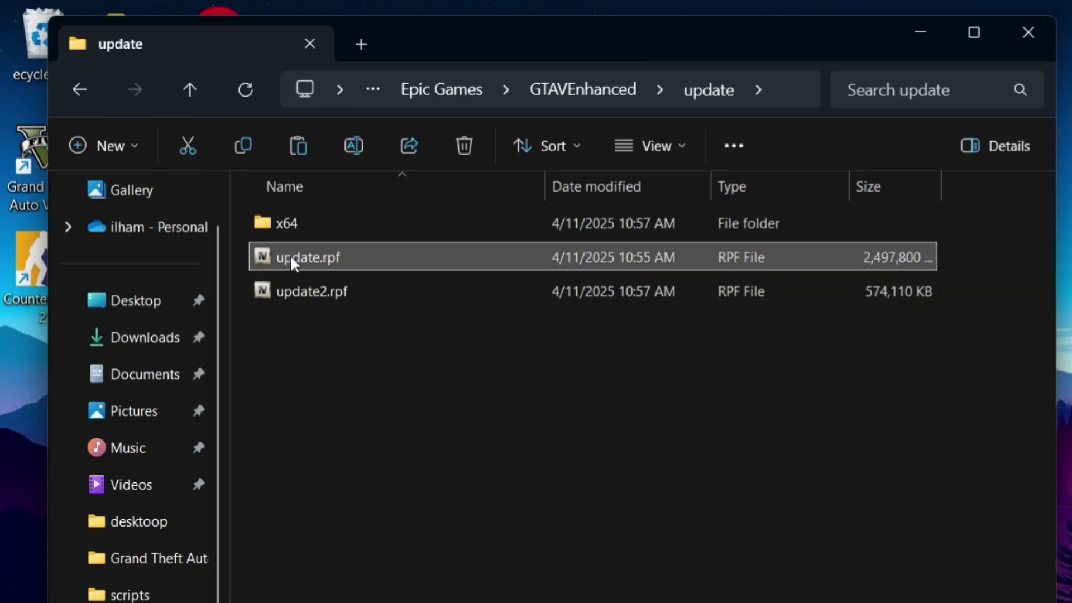
right_click(260, 253)
left_click(365, 282)
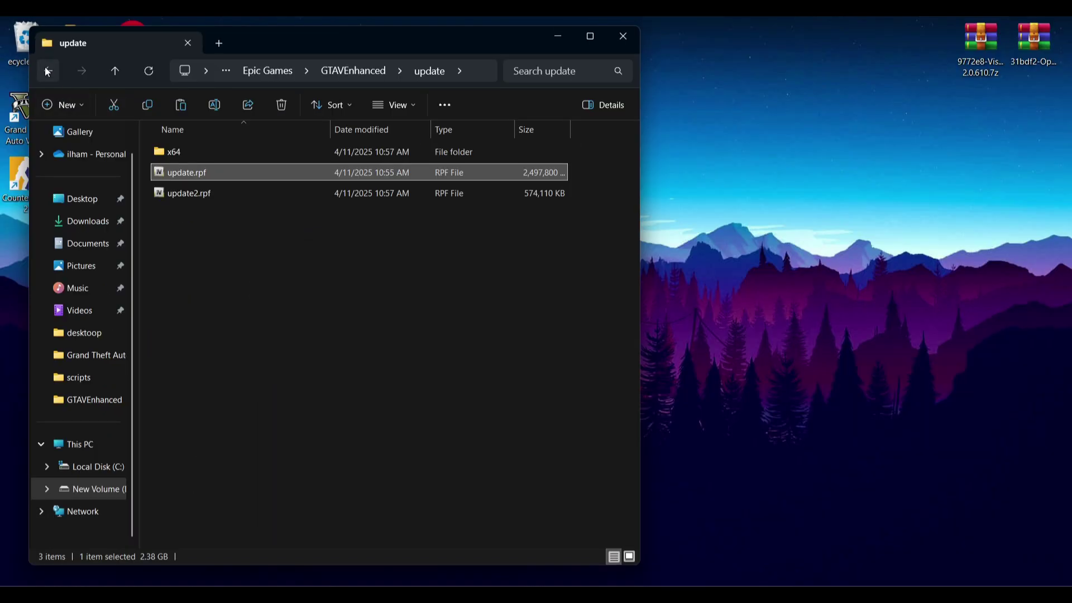
Paste the copied update.rpf into the update folder inside mods.
left_click(44, 66)
double_click(161, 213)
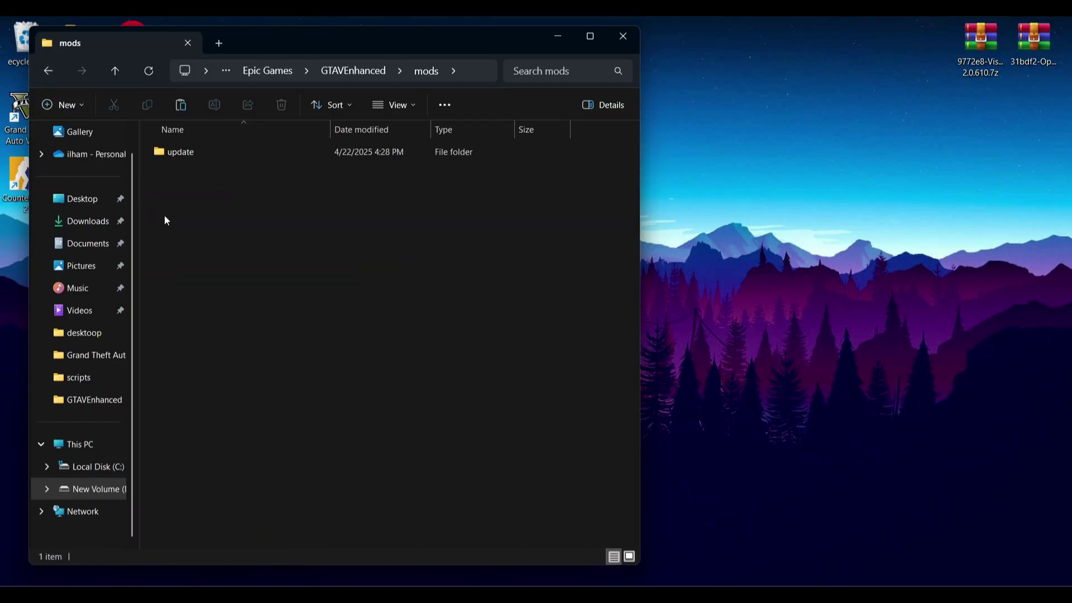
double_click(159, 152)
right_click(193, 220)
left_click(214, 235)
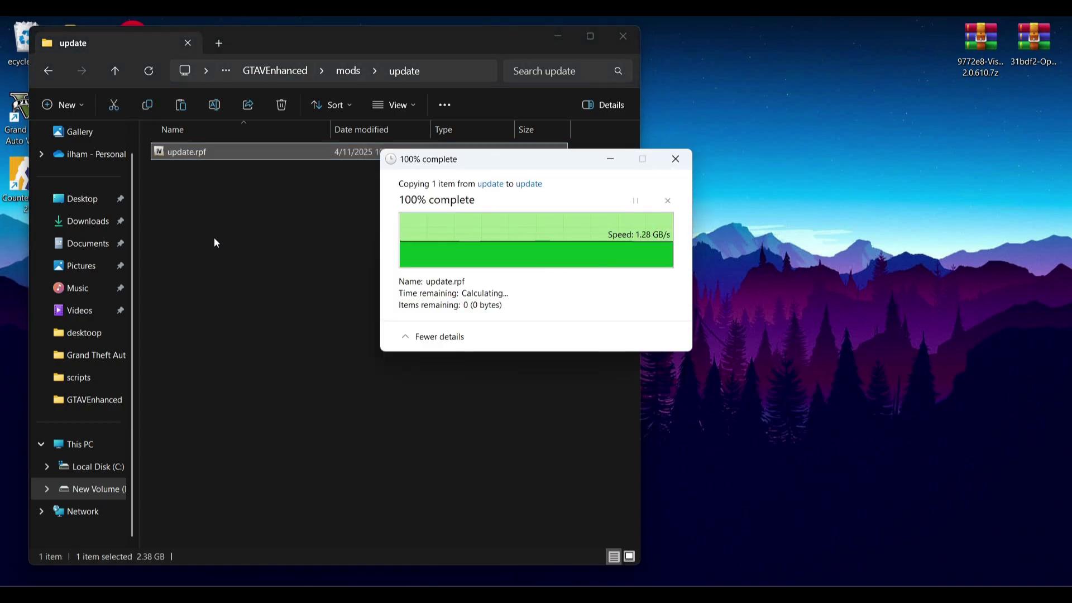
left_click(232, 247)
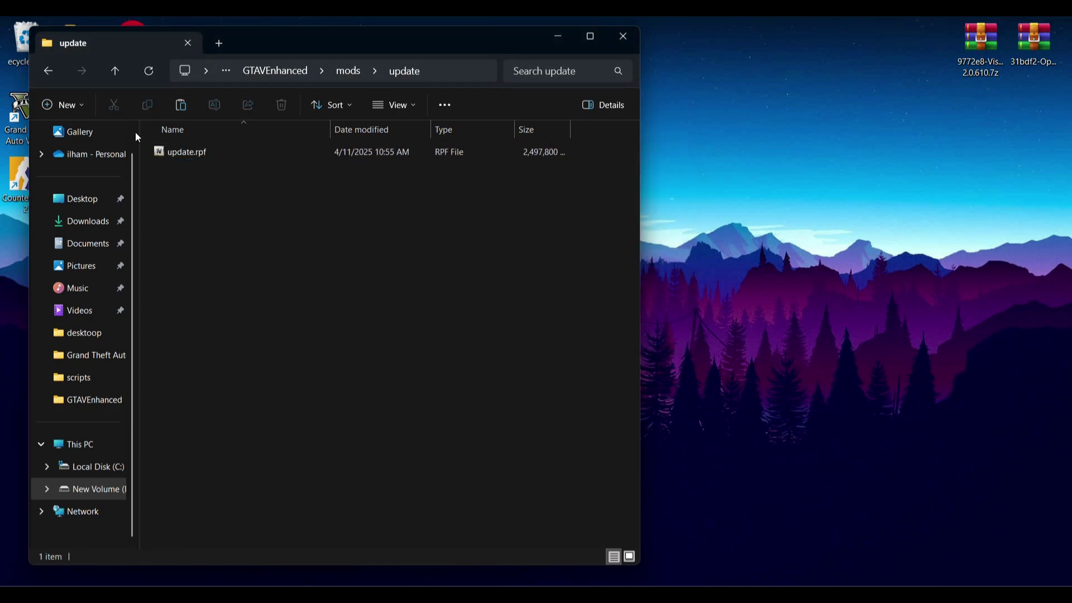
Extract OpenRPF.asi and dsound.dll from the OpenRPF archive into GTAVEnhanced, replacing the existing files, and close the archive.
left_click(46, 73)
left_click(46, 74)
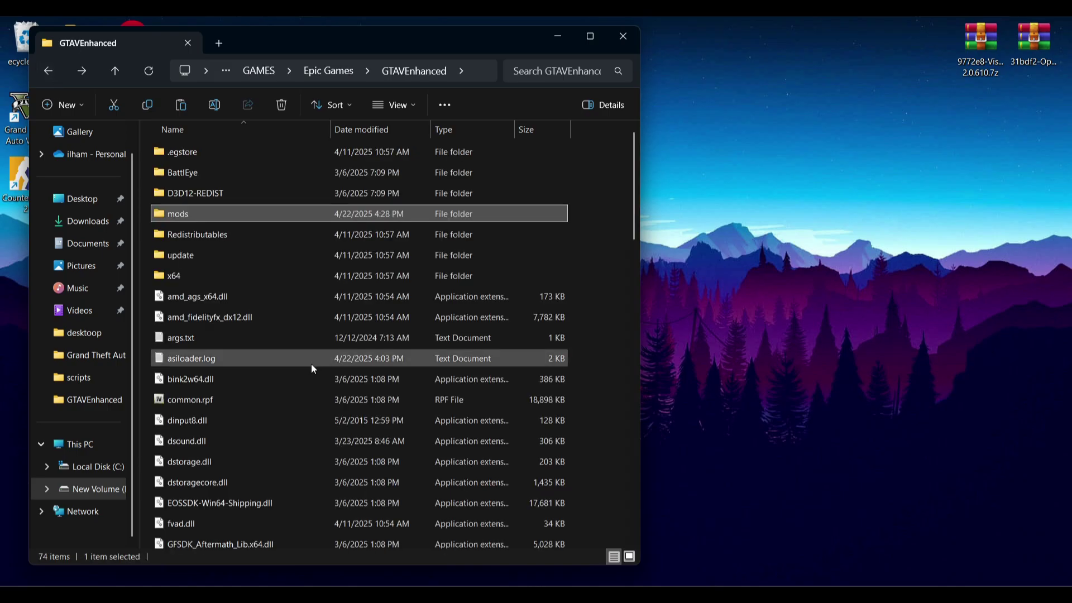
double_click(1033, 45)
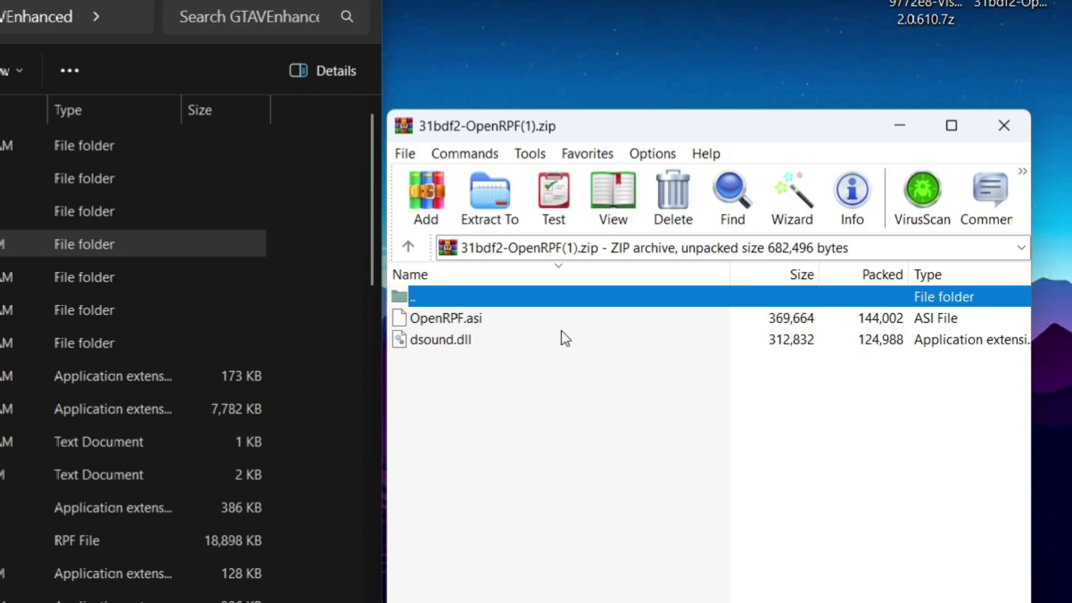
left_click_drag(708, 315, 656, 265)
left_click_drag(405, 324, 0, 506)
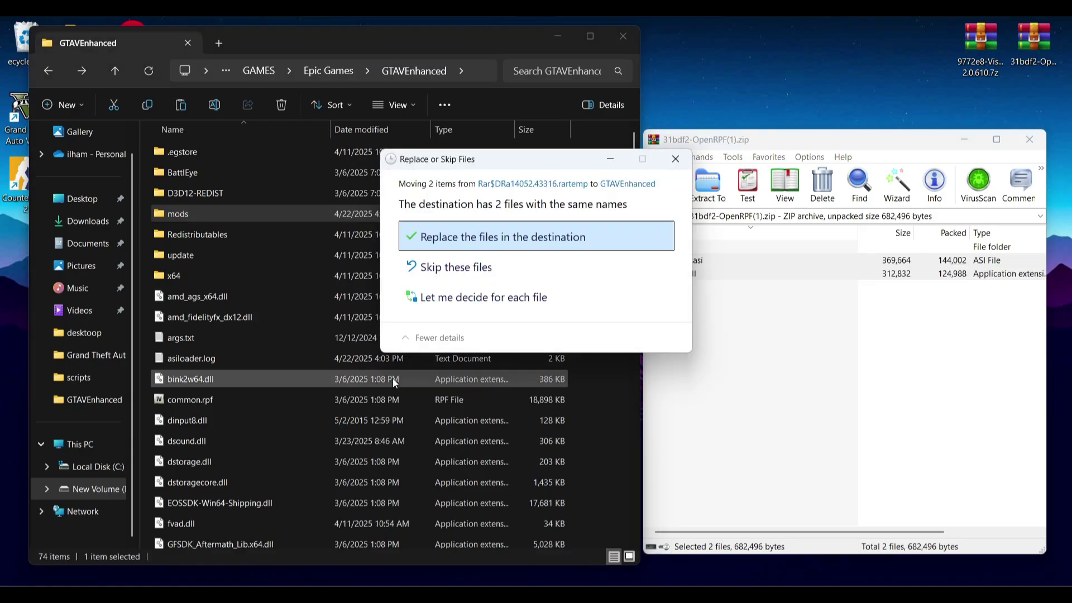
left_click(443, 244)
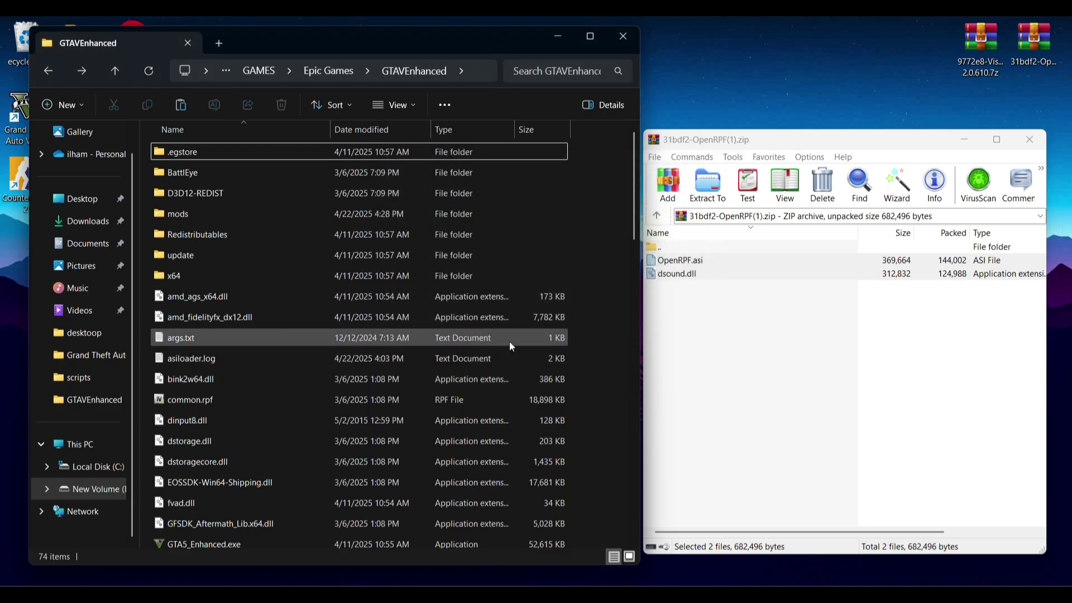
left_click(1030, 139)
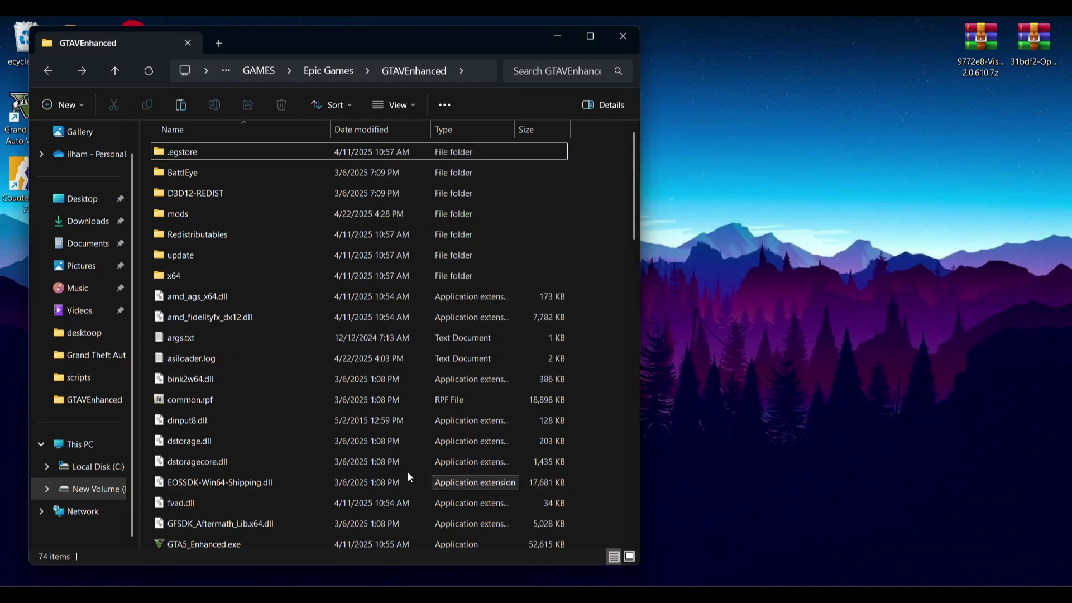
Open the downloaded VisualV 2.0.610 archive from the desktop.
left_click(274, 441)
scroll(361, 449, "down", 4)
double_click(994, 68)
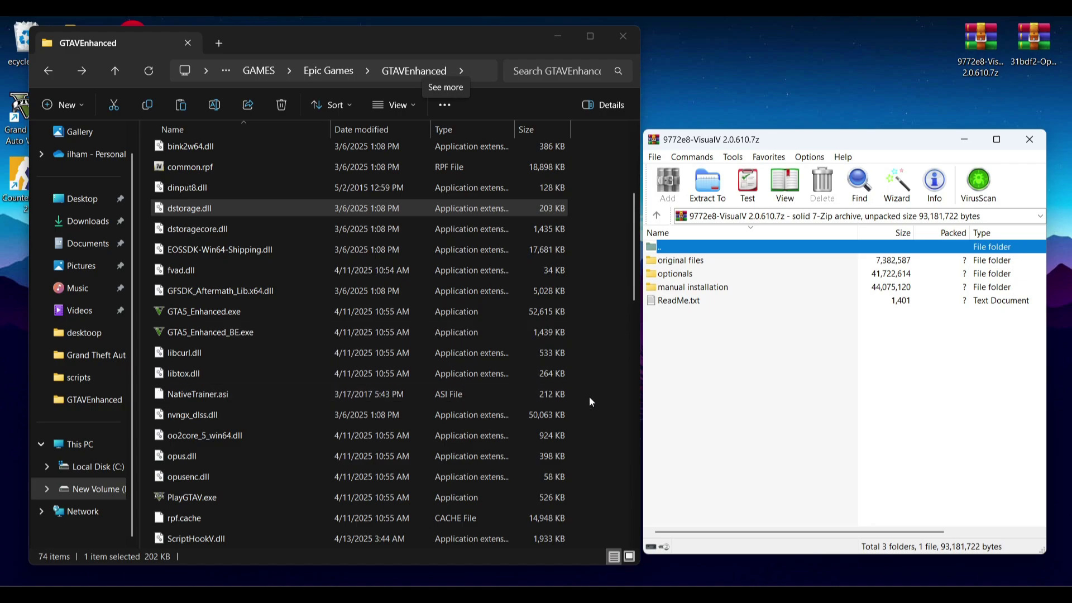
Copy GTA5_Enhanced.exe from GTAVEnhanced to the desktop and place the copy in the empty area beside the Explorer window.
left_click(970, 139)
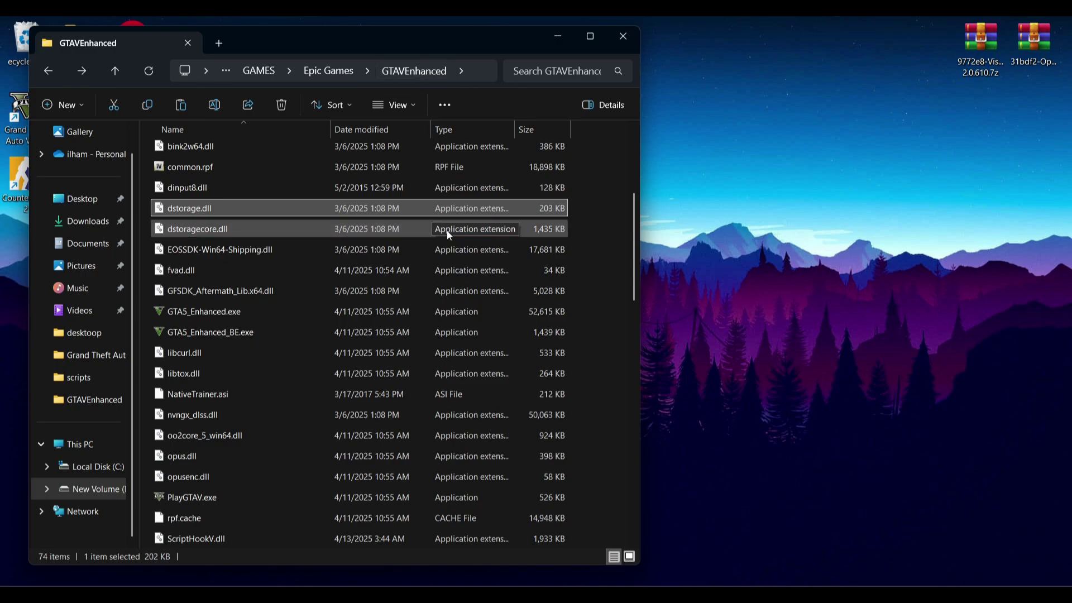
left_click(216, 316)
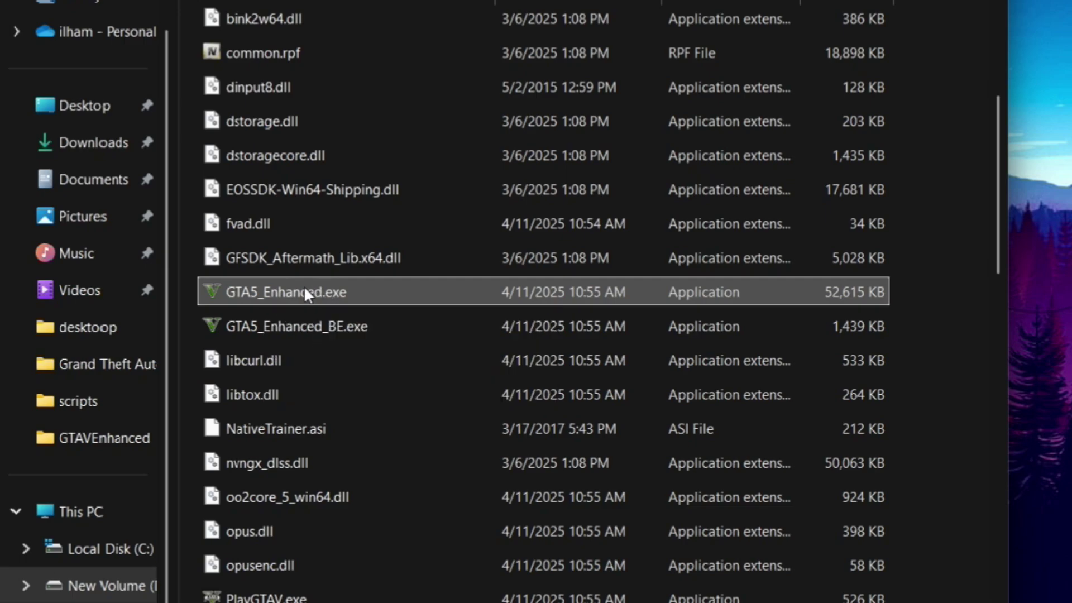
right_click(304, 291)
left_click(418, 188)
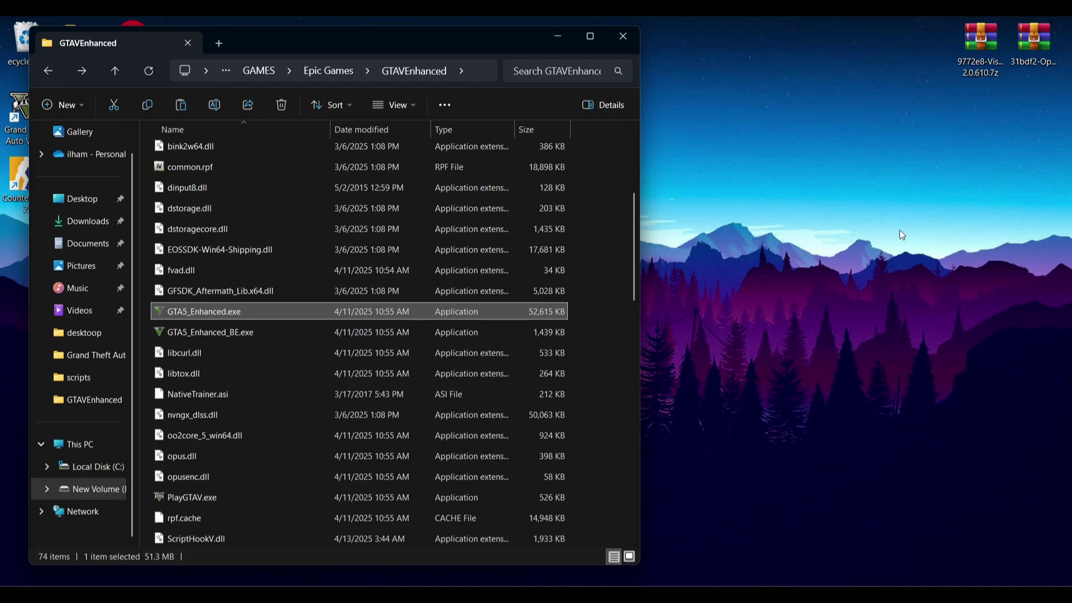
right_click(903, 219)
left_click(751, 246)
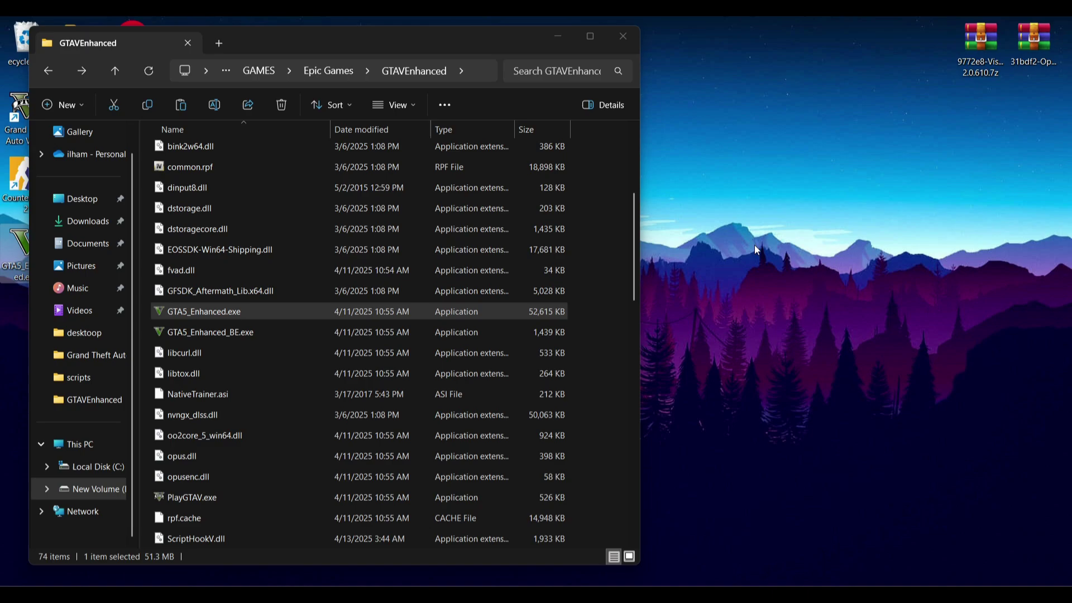
left_click_drag(16, 249, 871, 247)
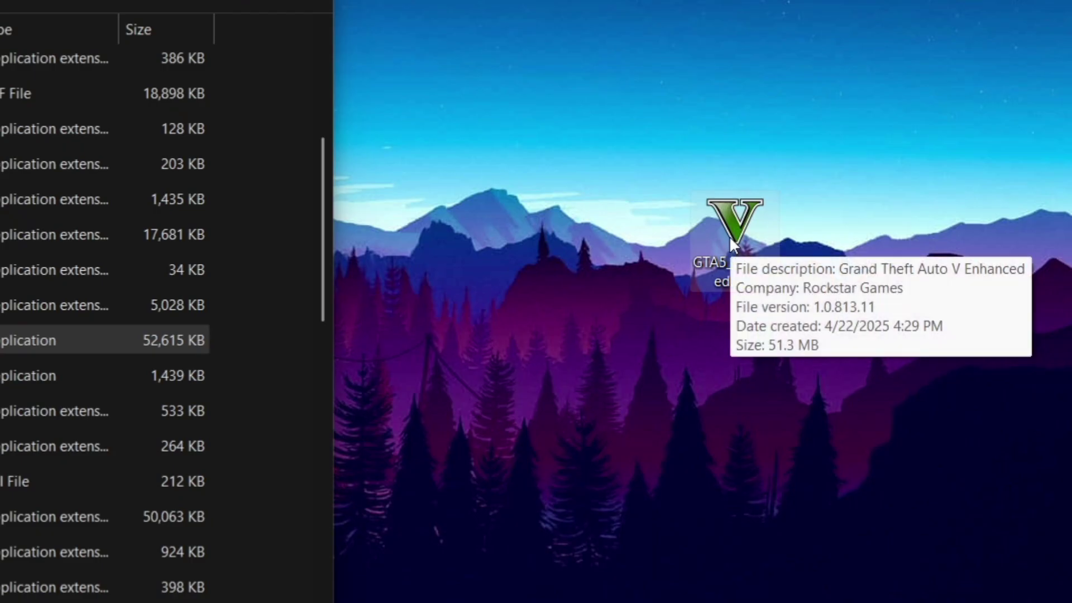
Rename the desktop copy of GTA5_Enhanced.exe to GTA5.exe and copy it into the GTAVEnhanced folder.
right_click(729, 235)
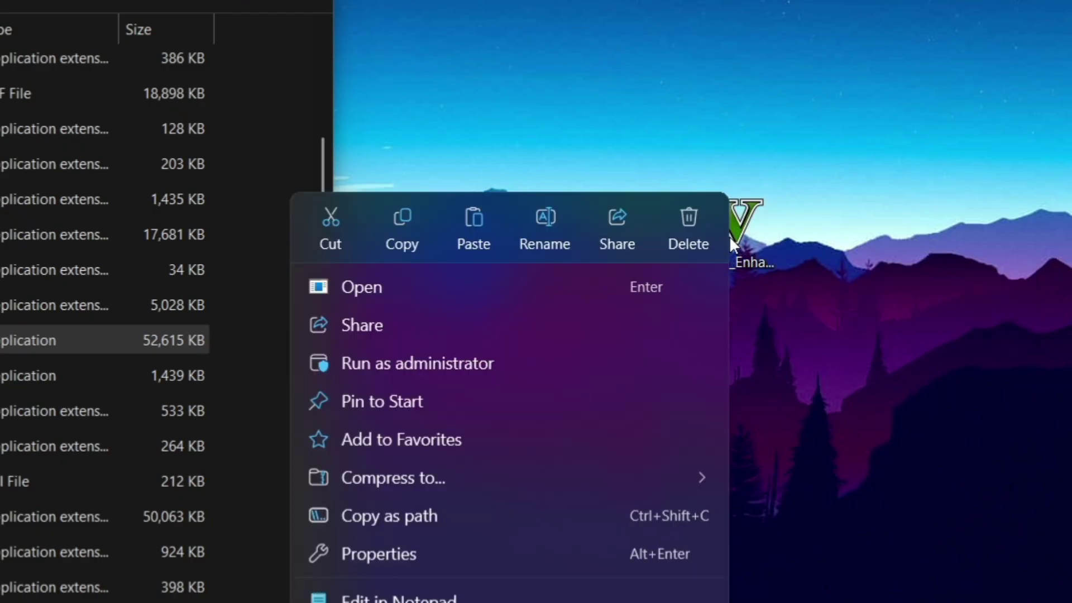
left_click(540, 241)
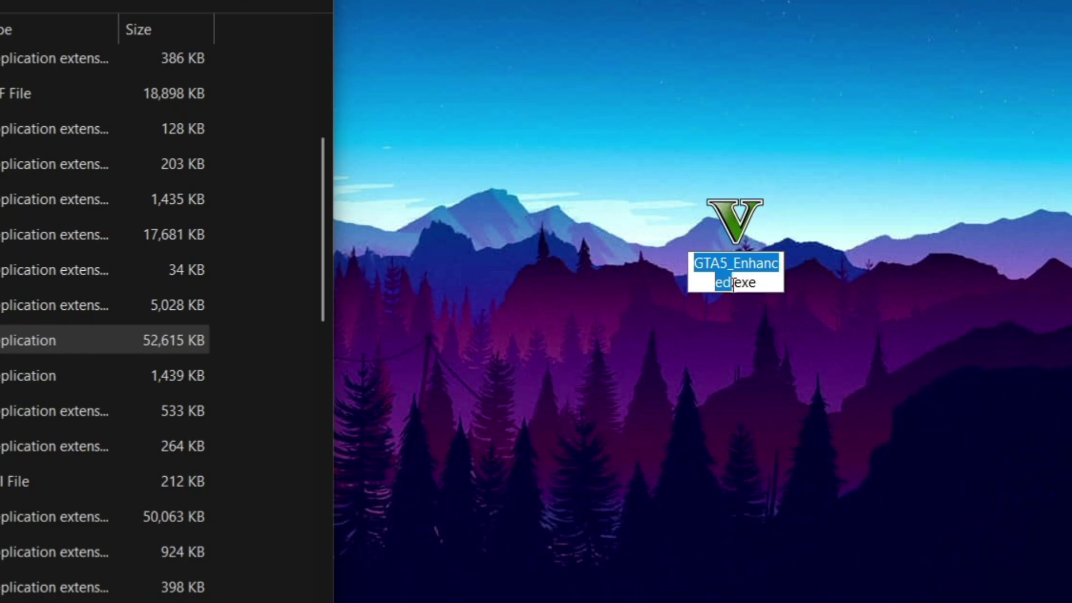
mouse_move(732, 282)
left_mouse_down()
mouse_move(716, 283)
mouse_move(736, 267)
left_mouse_up()
key("BackSpace")
key("BackSpace")
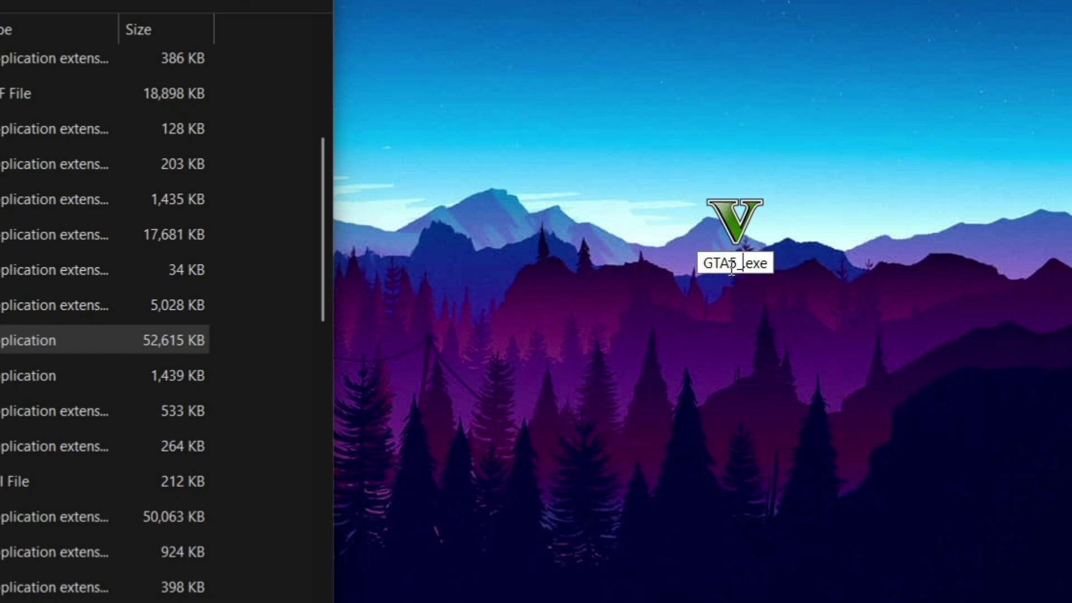
key("Return")
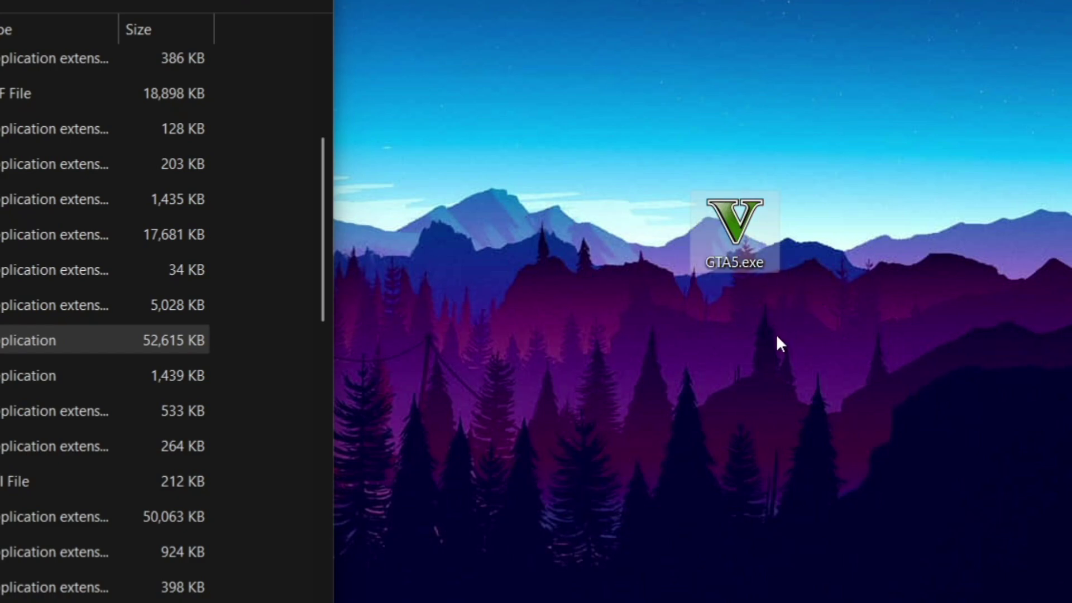
mouse_move(738, 246)
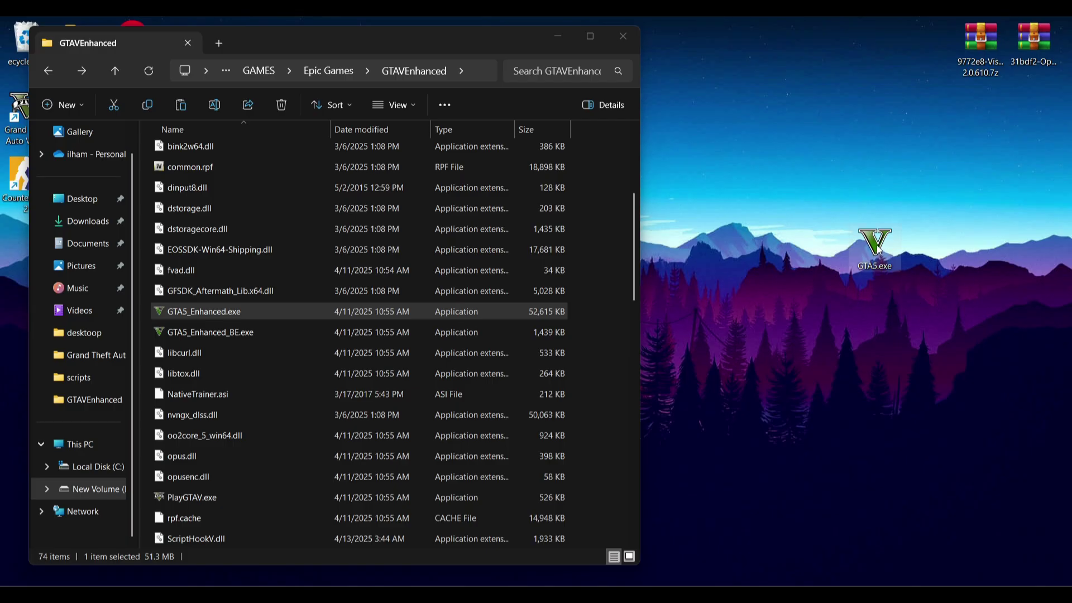
left_click_drag(879, 250, 592, 340)
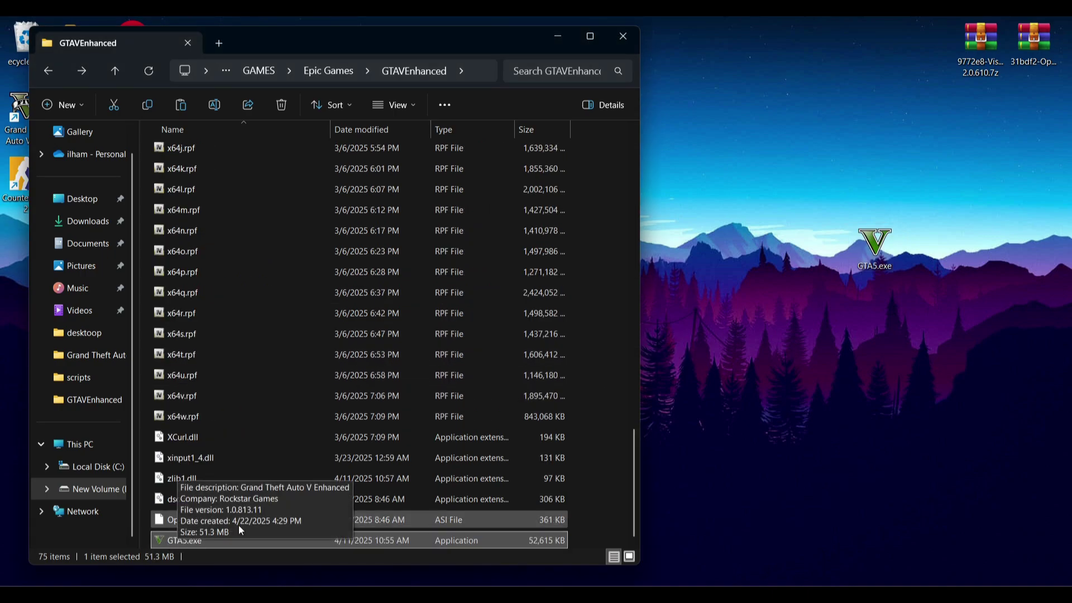
Switch to OpenIV from the desktop and load Grand Theft Auto V for Windows.
left_click(556, 37)
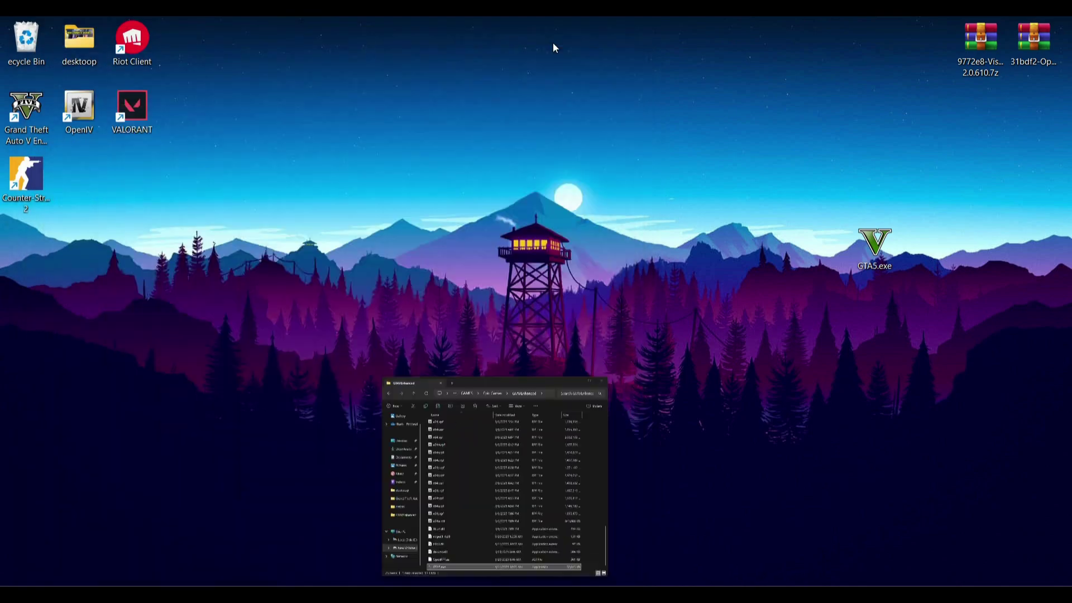
double_click(72, 105)
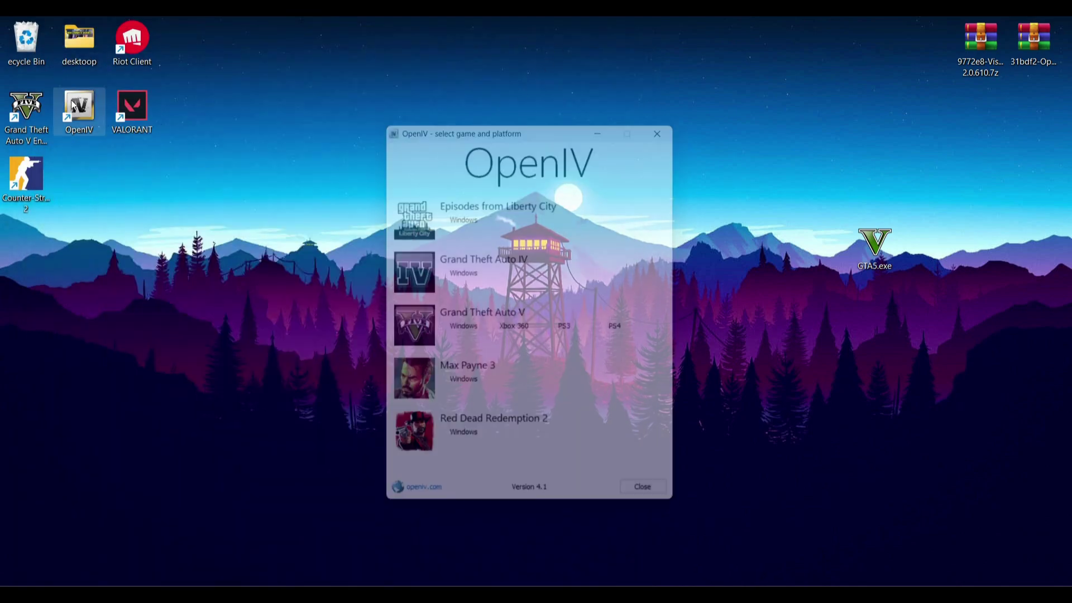
left_click(466, 333)
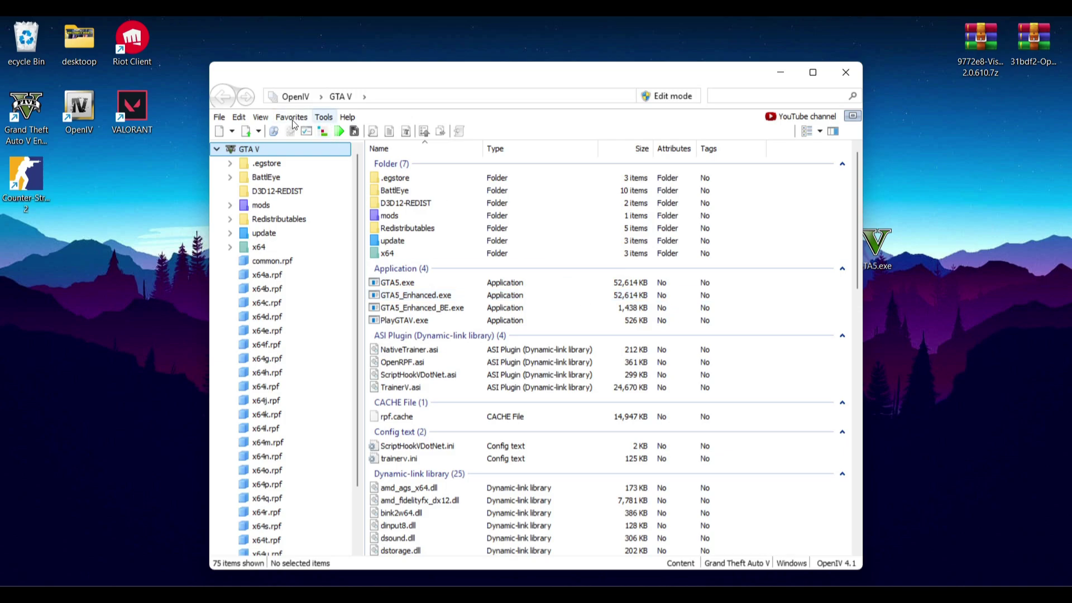
Check the GTA V directory path in the OpenIV game options and close the options.
left_click(324, 116)
left_click(352, 134)
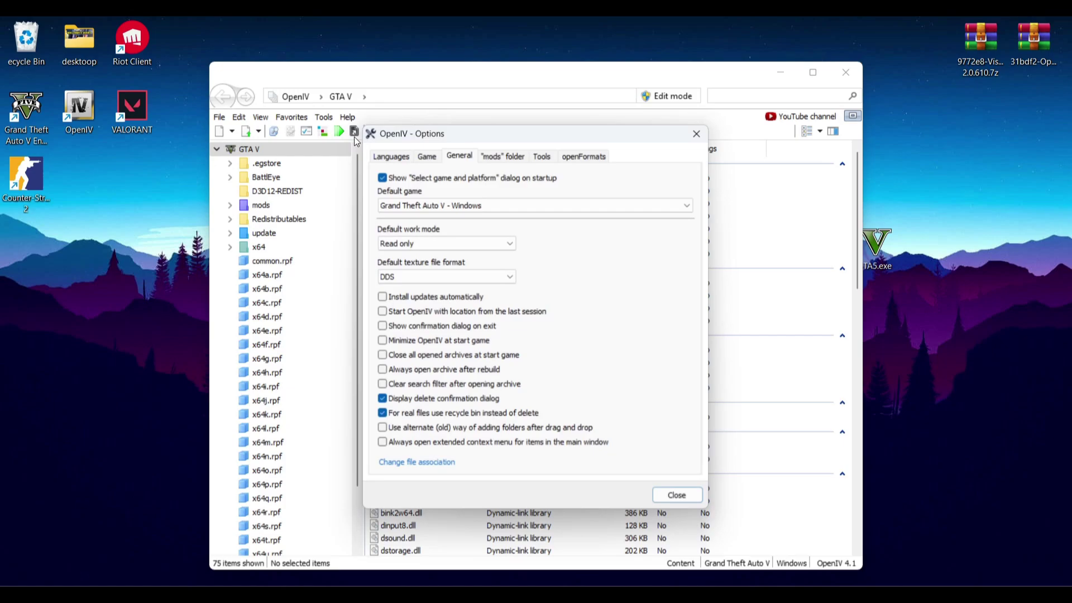
left_click(436, 155)
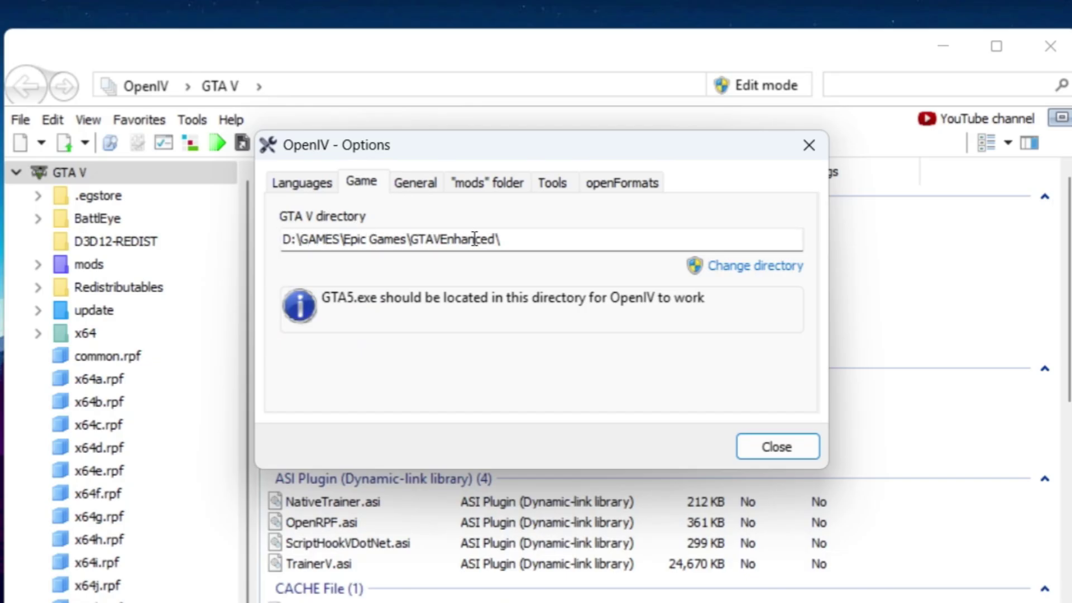
left_click_drag(509, 239, 266, 235)
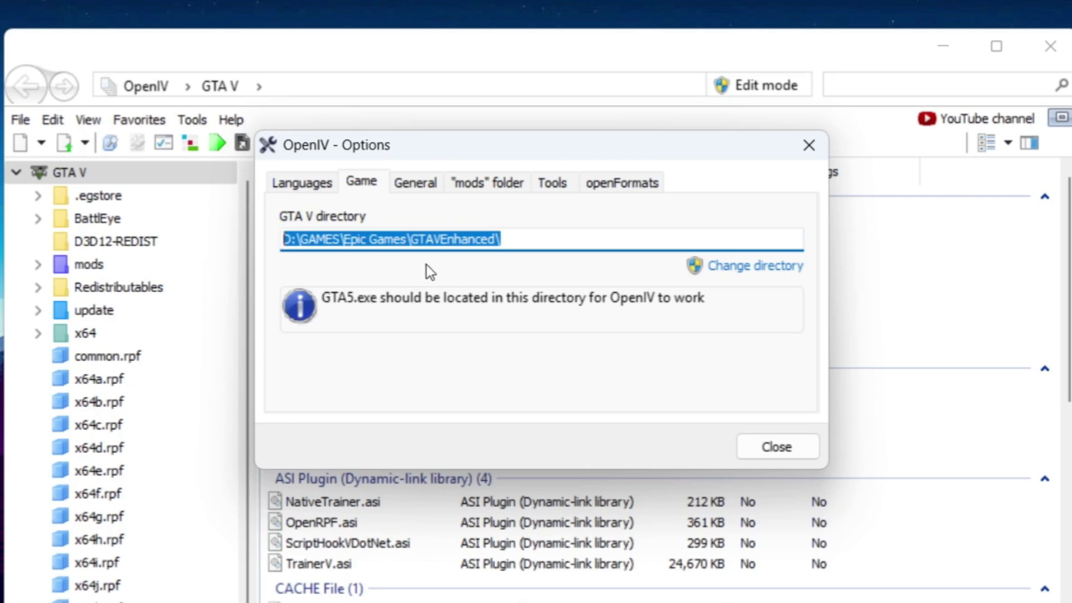
left_click(379, 238)
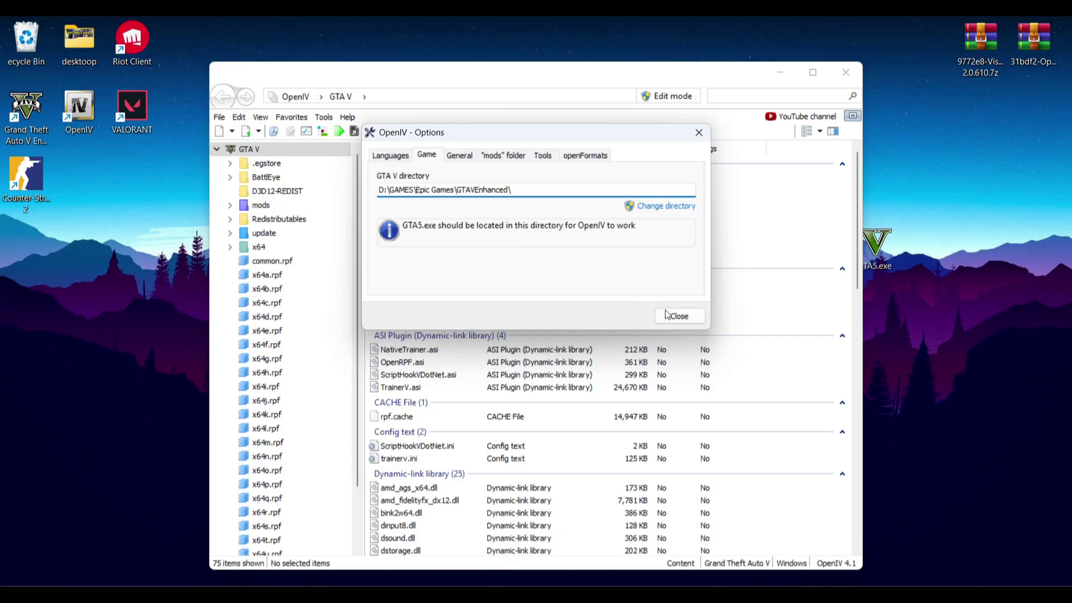
left_click(779, 447)
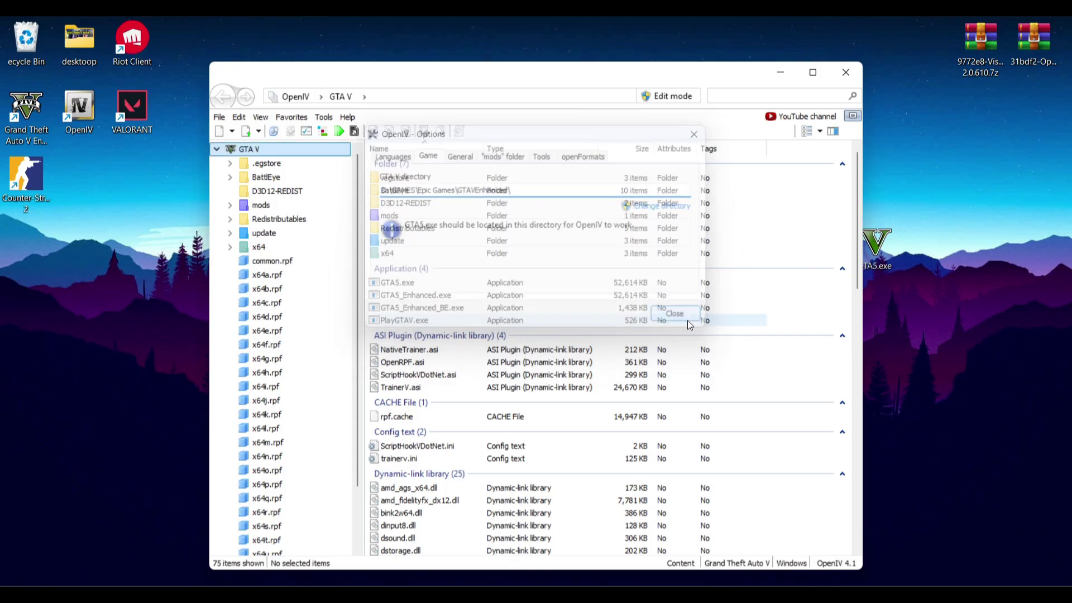
Enable edit mode in OpenIV and accept its confirmation.
left_click_drag(698, 89, 560, 86)
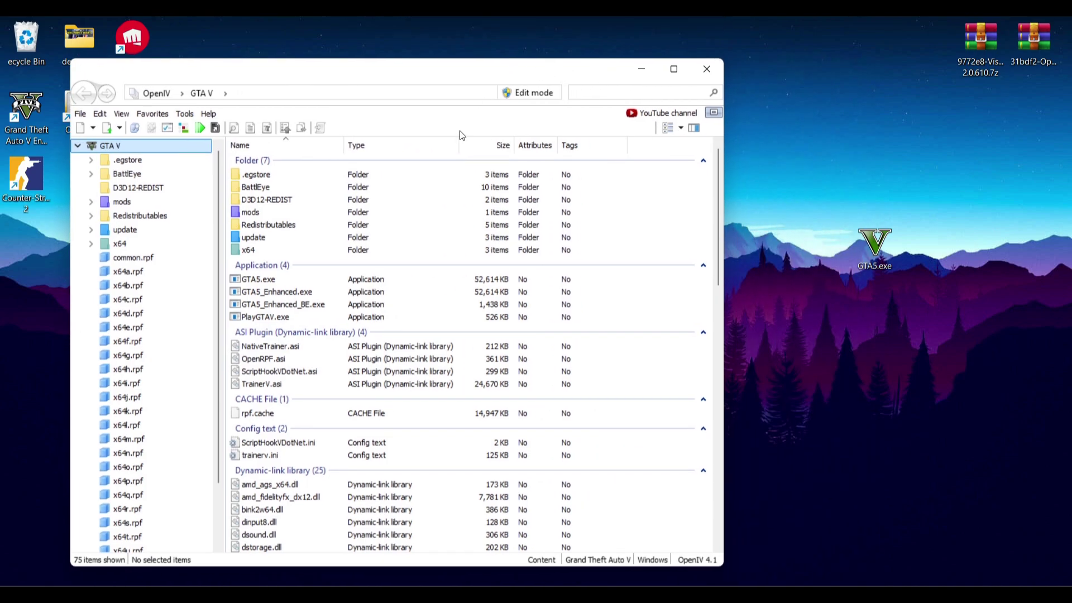
left_click(531, 99)
left_click(593, 355)
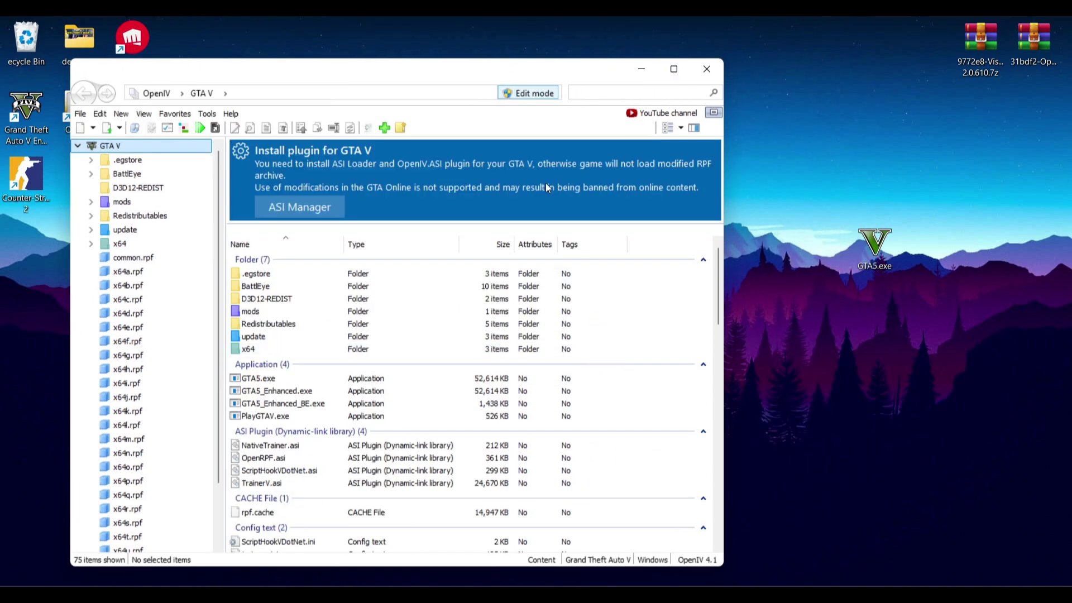
Open update.rpf in the update folder inside the mods folder.
left_click(124, 203)
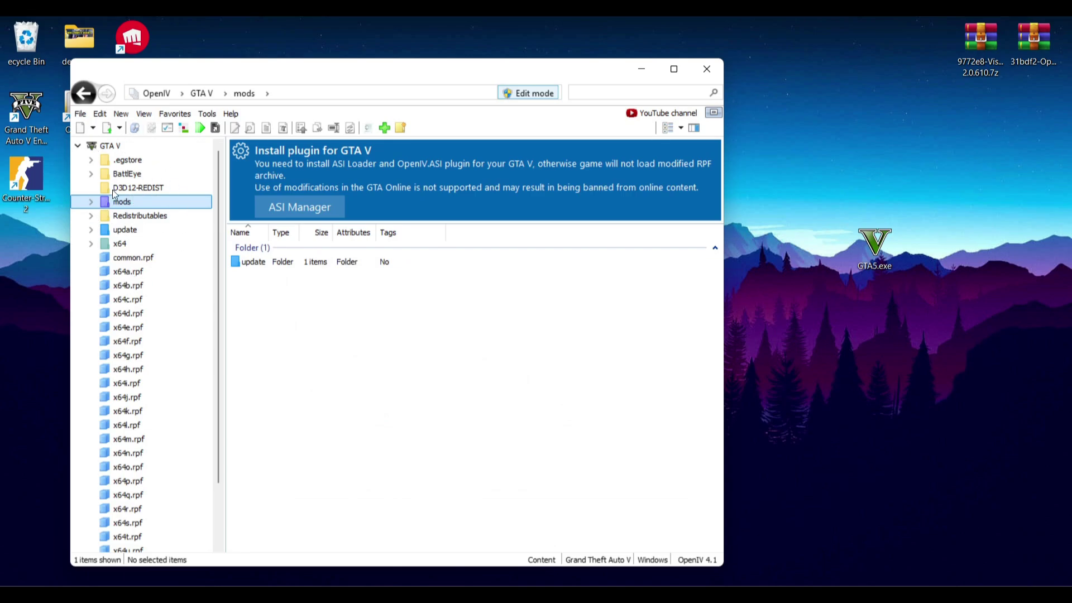
scroll(120, 371, "down", 2)
scroll(136, 366, "up", 2)
left_click(238, 262)
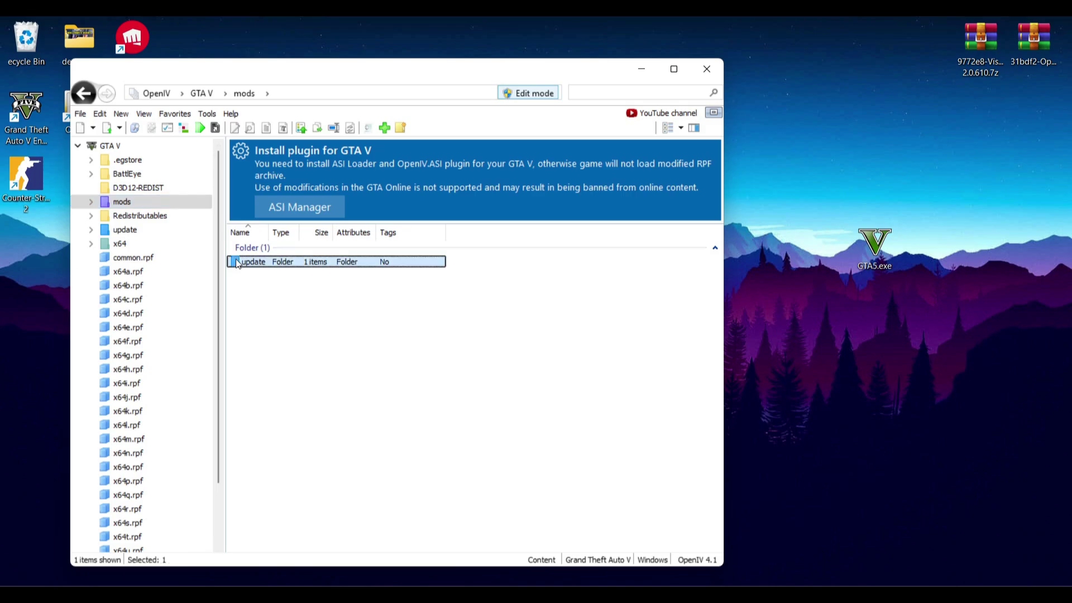
double_click(237, 263)
double_click(237, 266)
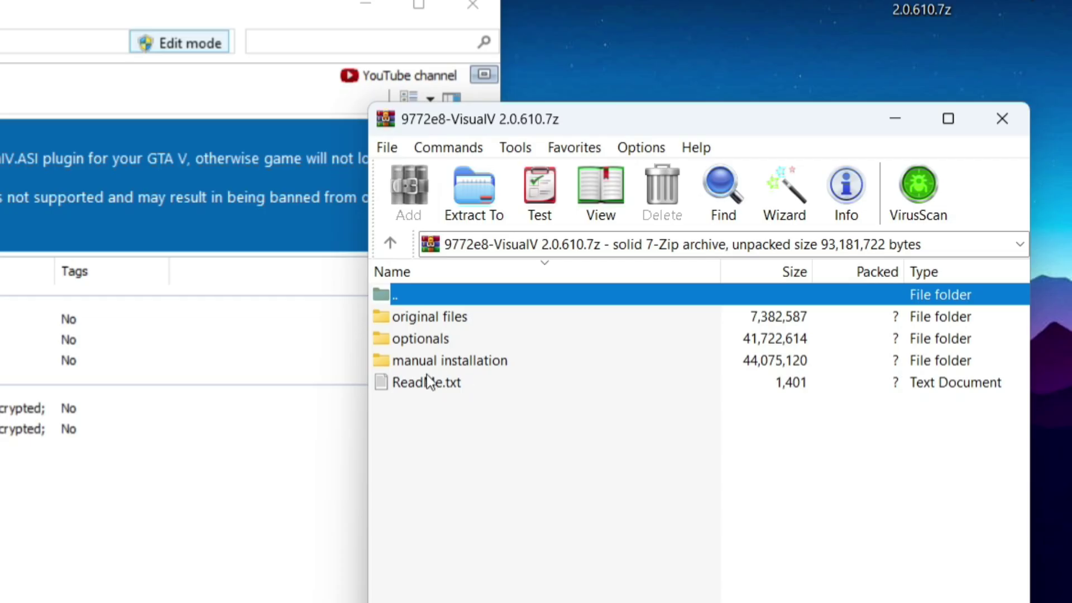
Copy the x64 and common folders from the VisualV archive's manual installation\mods\update.rpf into the opened update.rpf, and close the archive.
left_click(432, 360)
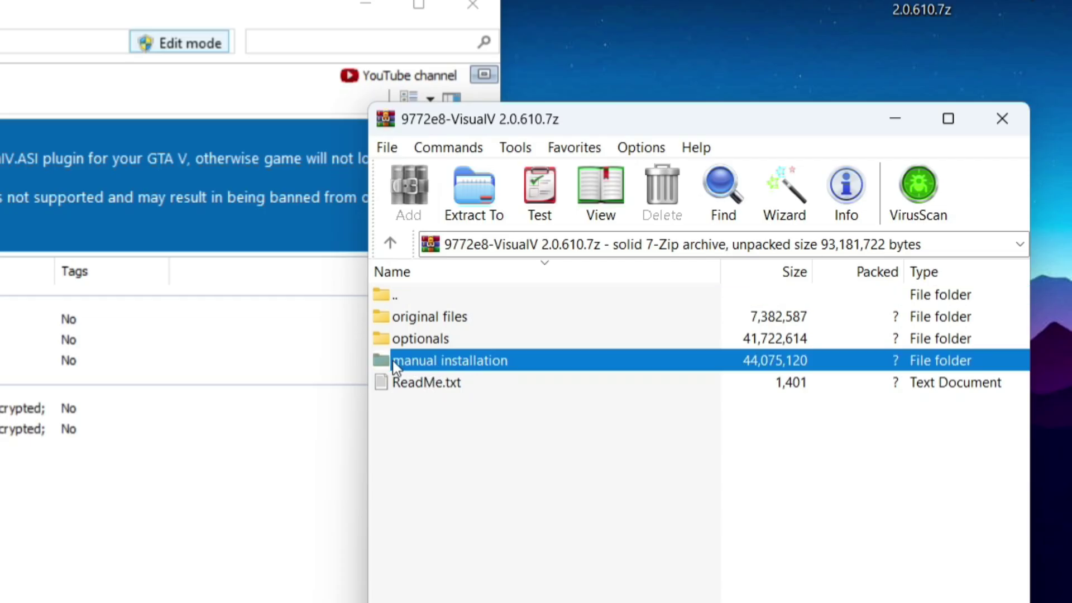
double_click(383, 361)
double_click(384, 318)
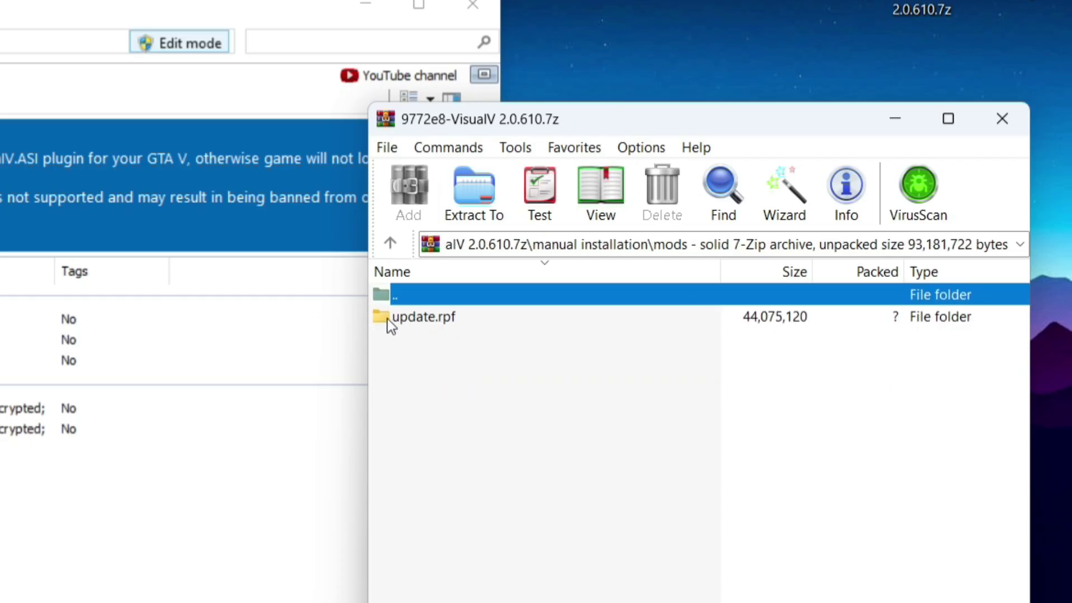
left_click(388, 319)
double_click(388, 318)
left_click_drag(507, 426, 23, 550)
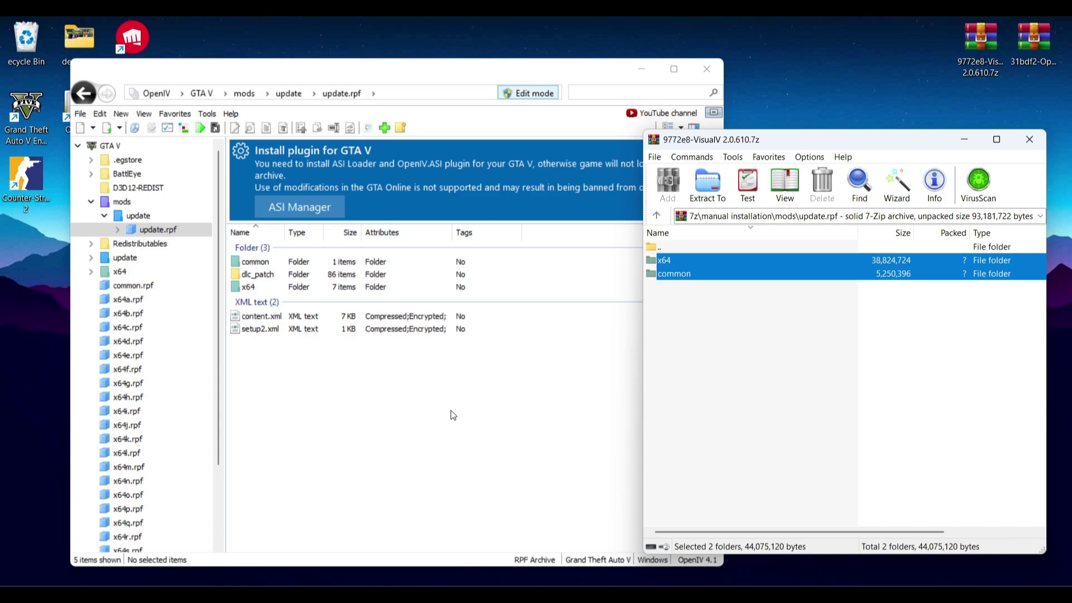
left_click(1030, 139)
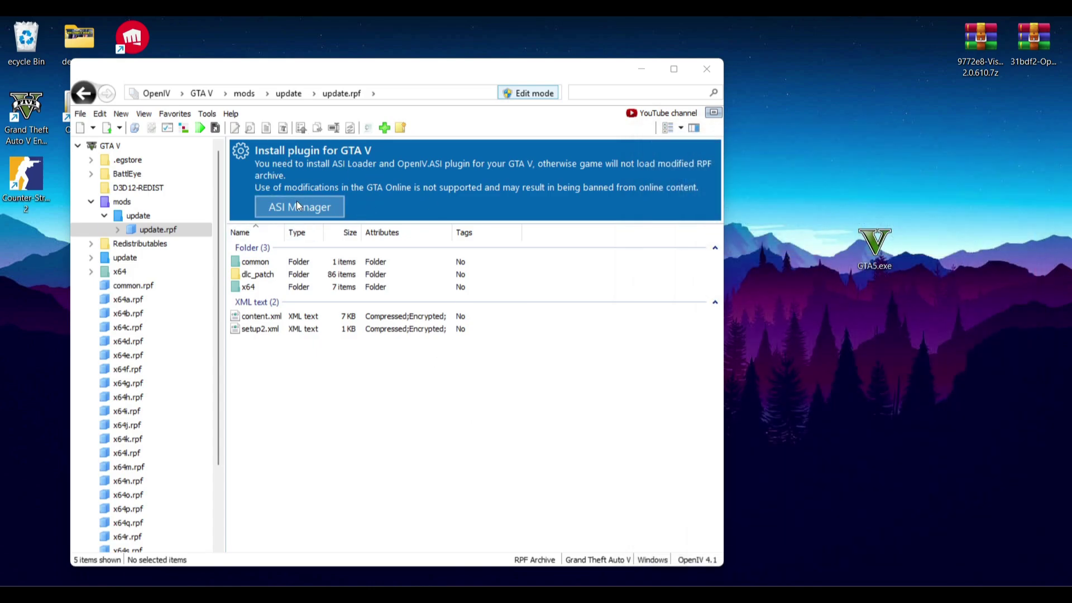
Check the installation status of the ASI plugins in the ASI Manager and close it.
left_click(207, 115)
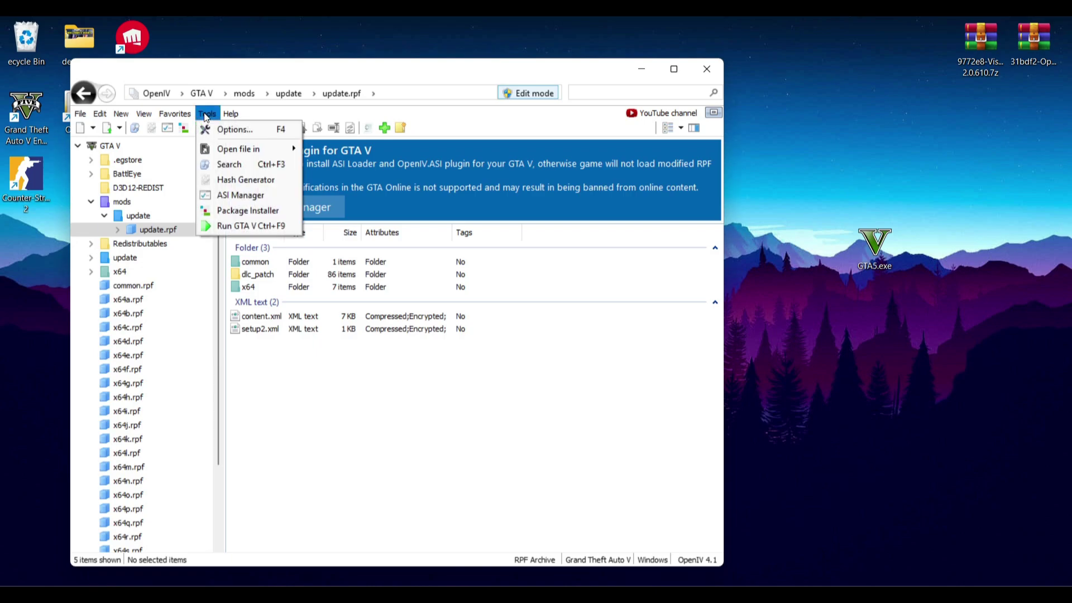
mouse_move(175, 114)
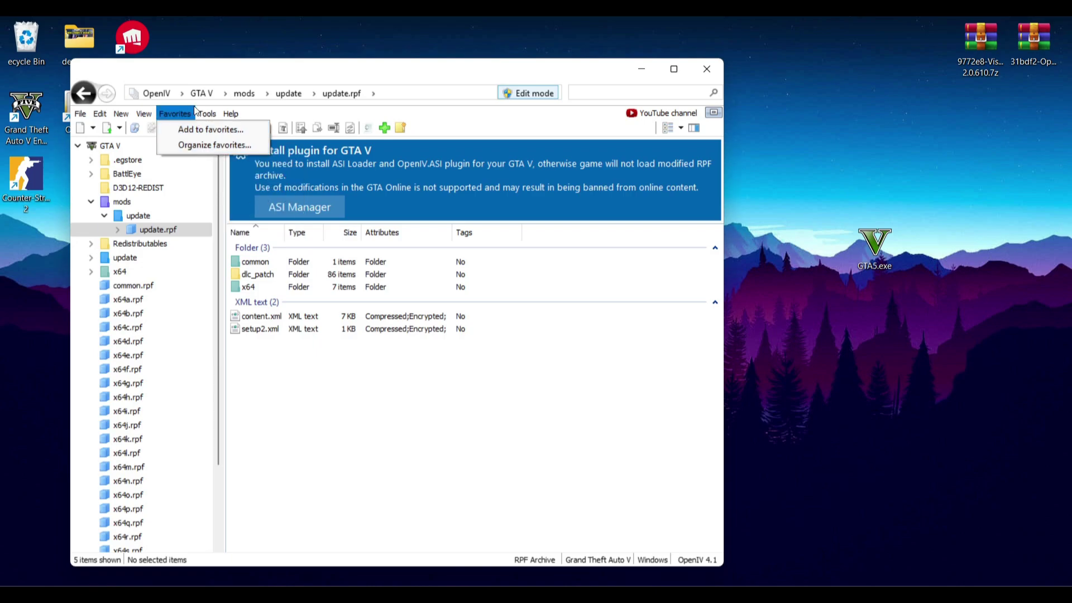
left_click(233, 190)
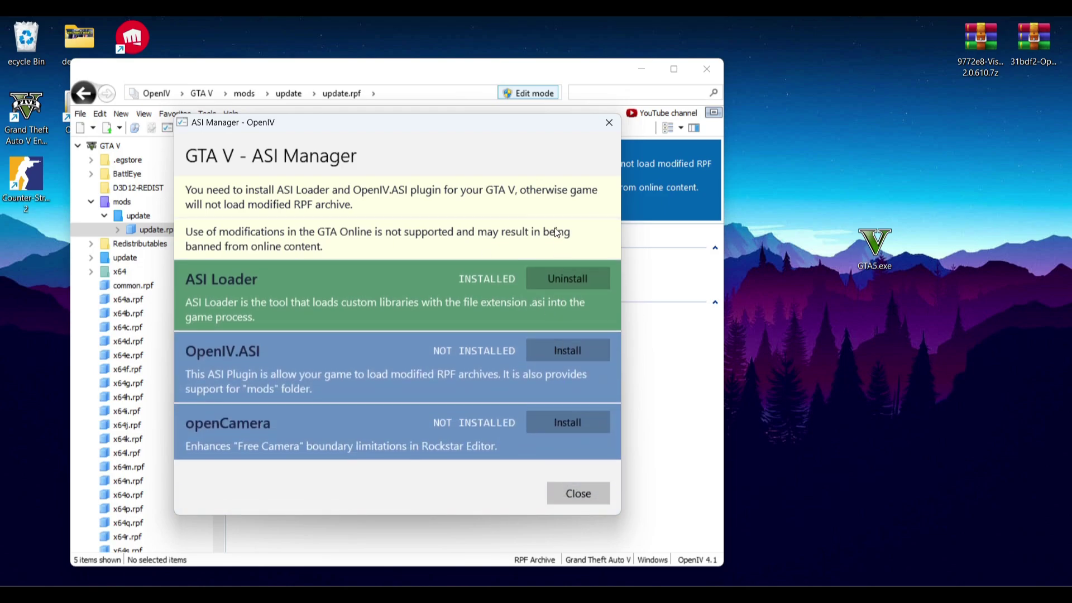
left_click(605, 131)
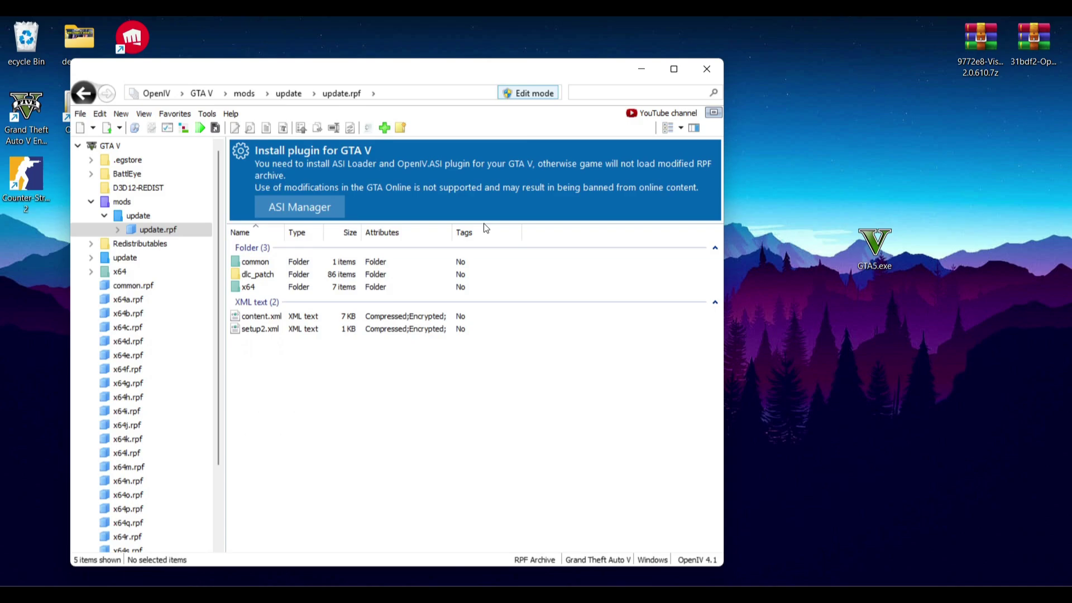
Turn off OpenIV's edit mode and move the desktop copy of GTA5.exe beneath the VisualV archive.
left_click(539, 95)
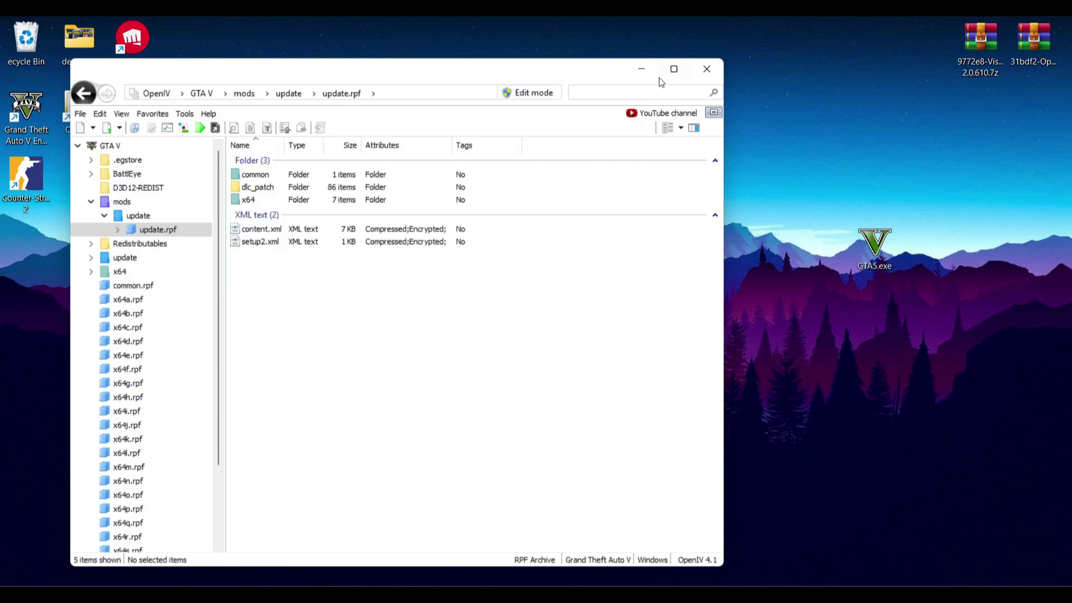
left_click(648, 66)
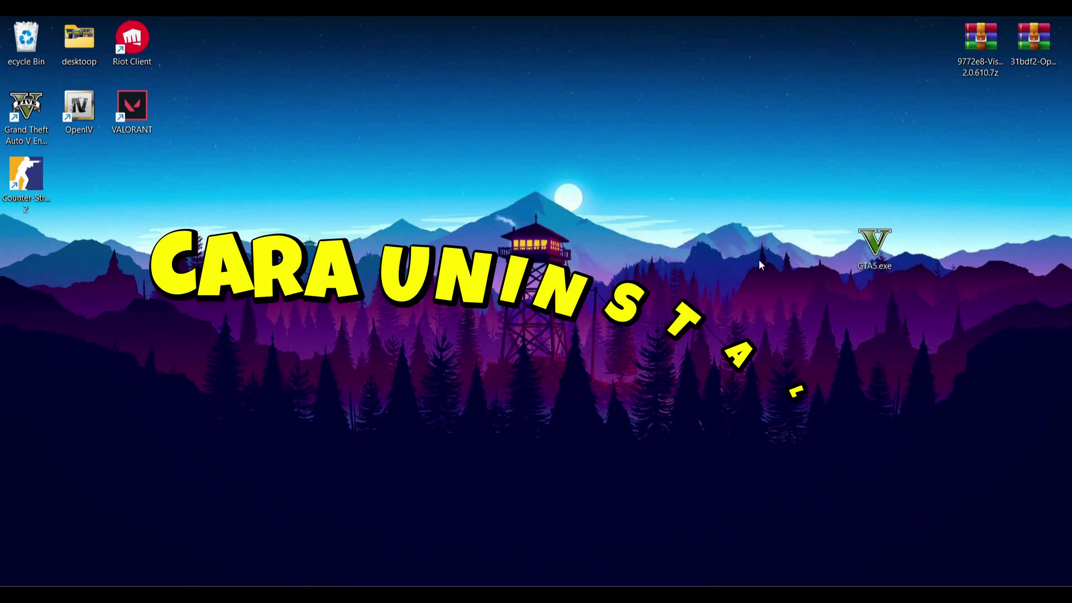
left_click_drag(875, 243, 985, 114)
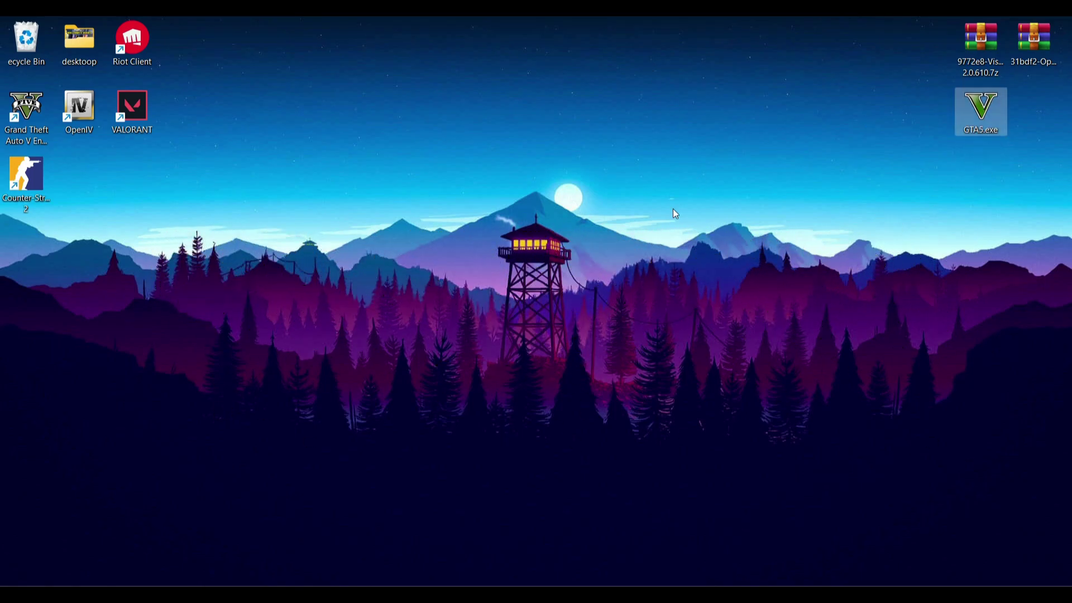
Bring OpenIV back up, turn on edit mode, and open update.rpf in the mods folder's update folder.
left_click(702, 545)
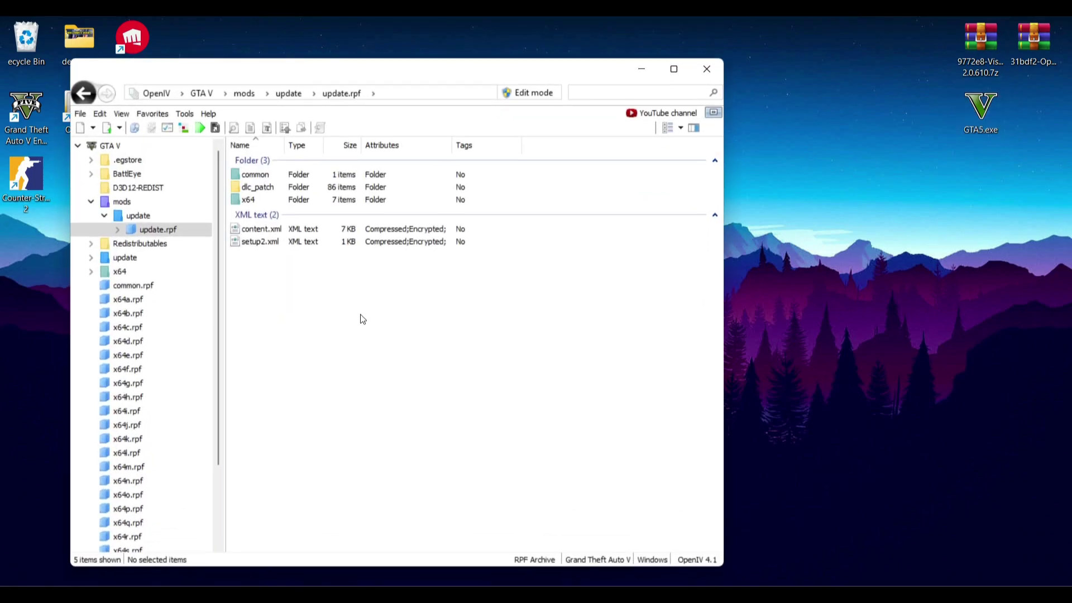
left_click(522, 94)
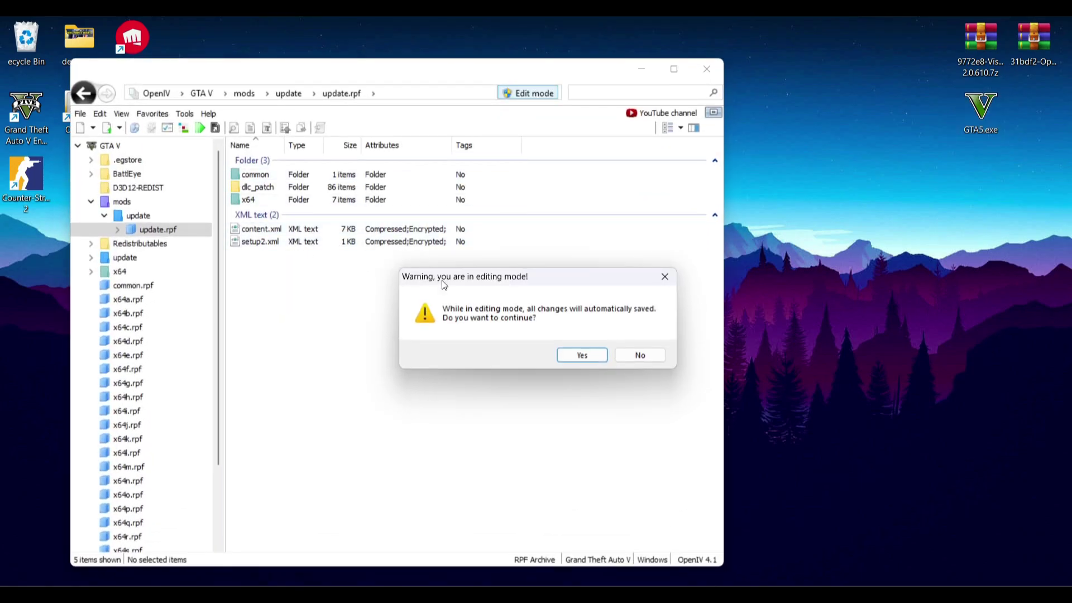
left_click(581, 356)
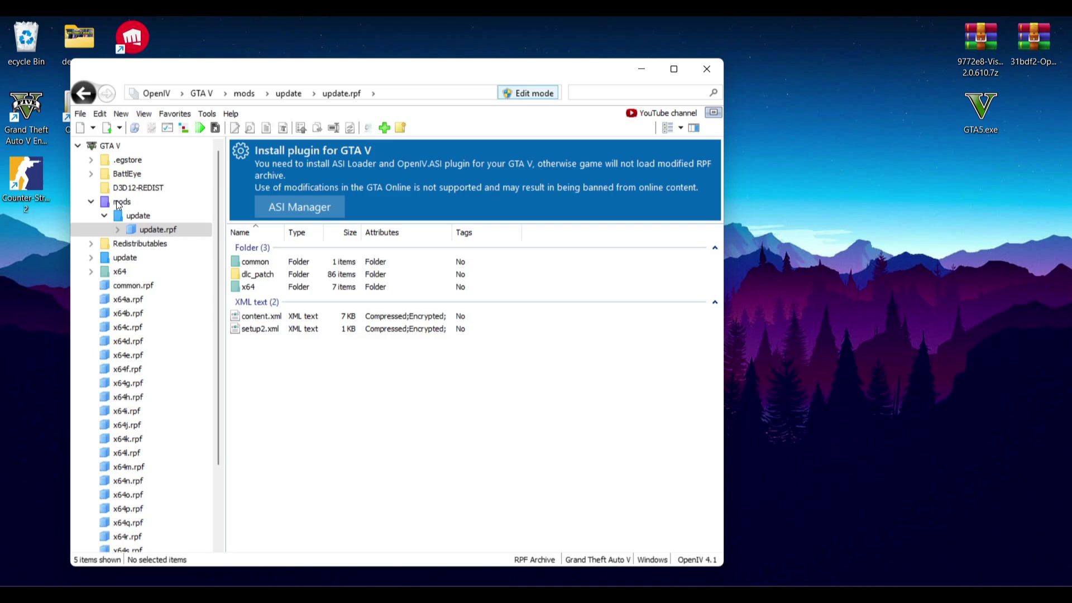
left_click(117, 204)
double_click(233, 263)
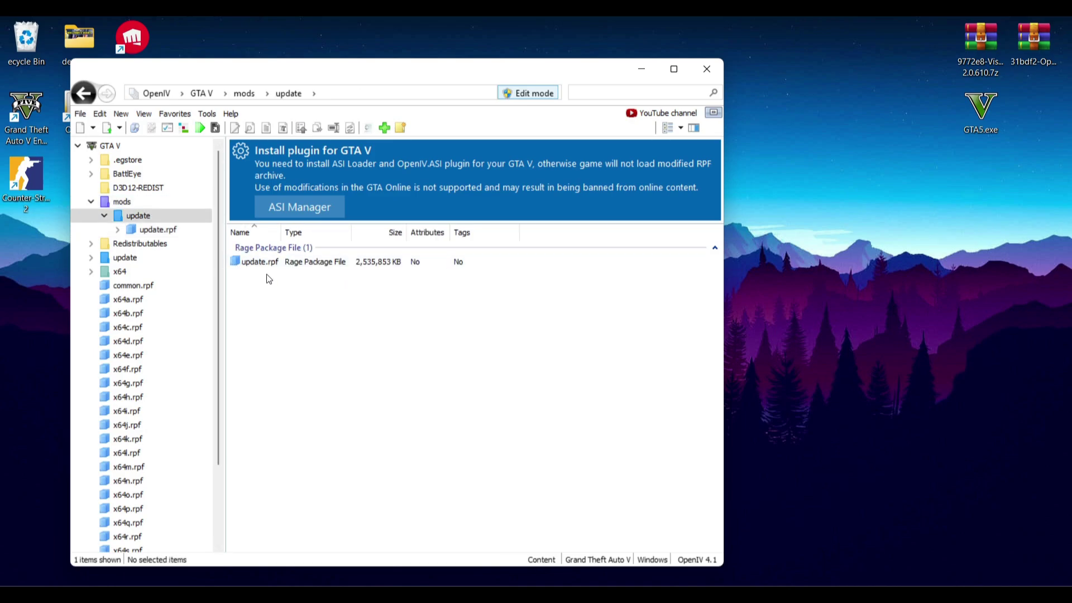
double_click(234, 263)
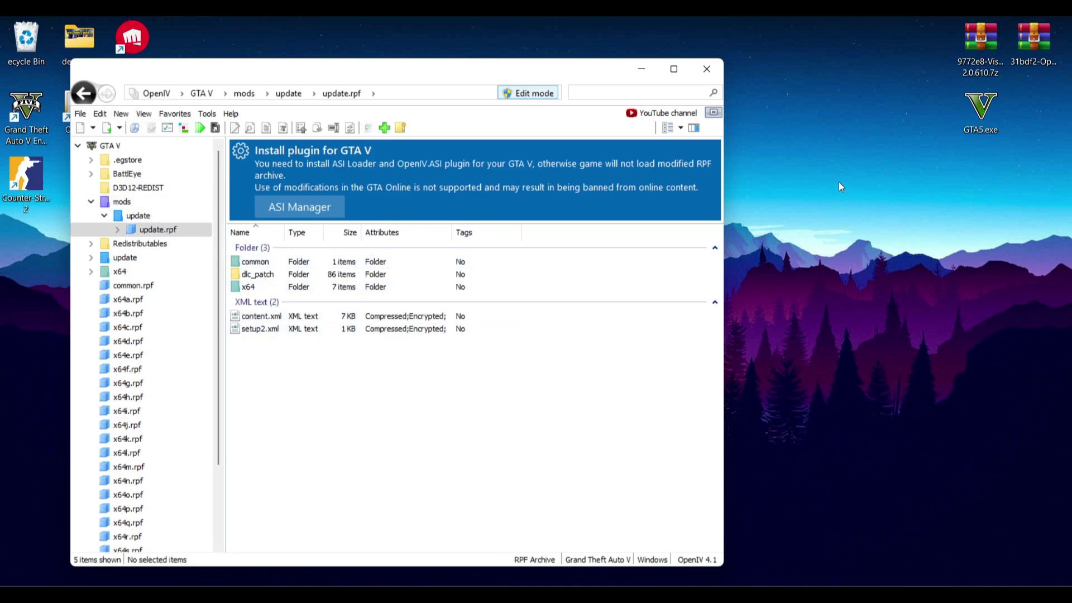
Open the VisualV archive and browse to its original files\mods\update\update.rpf folder.
double_click(980, 49)
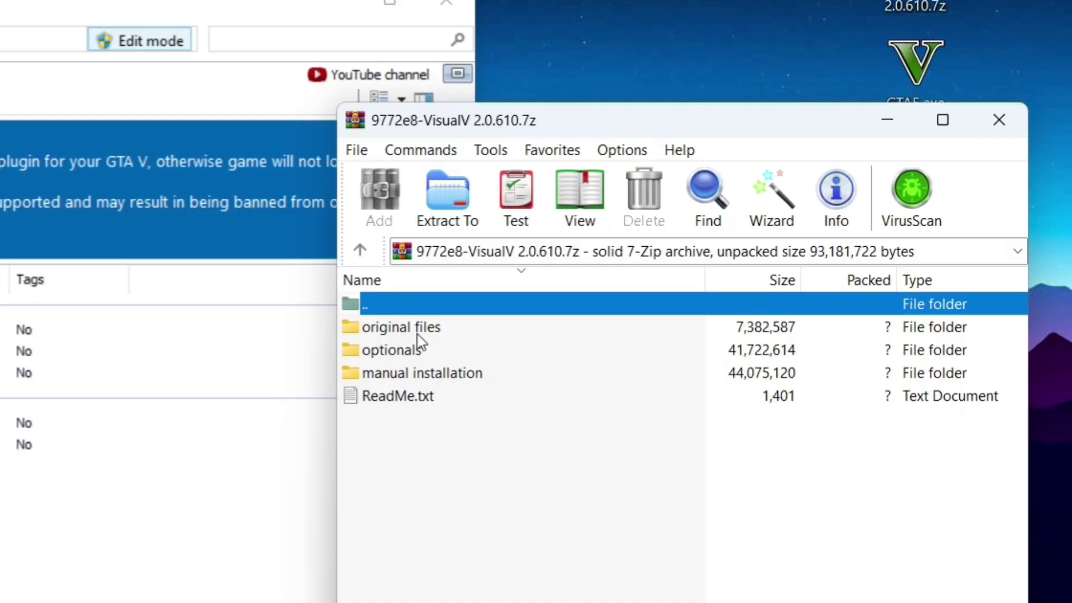
left_click(410, 332)
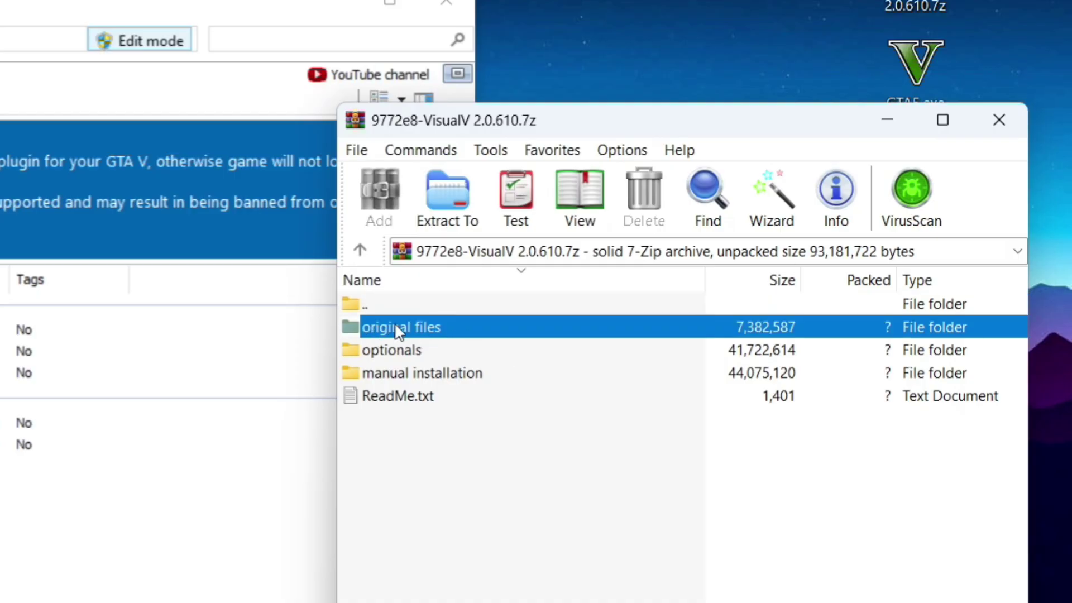
double_click(352, 334)
double_click(353, 334)
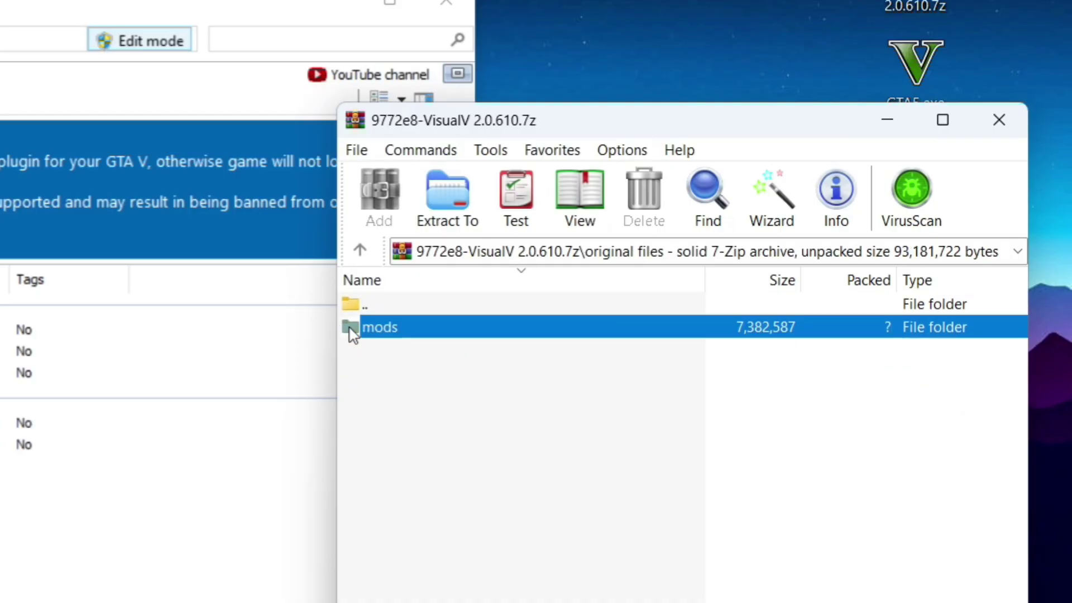
double_click(352, 334)
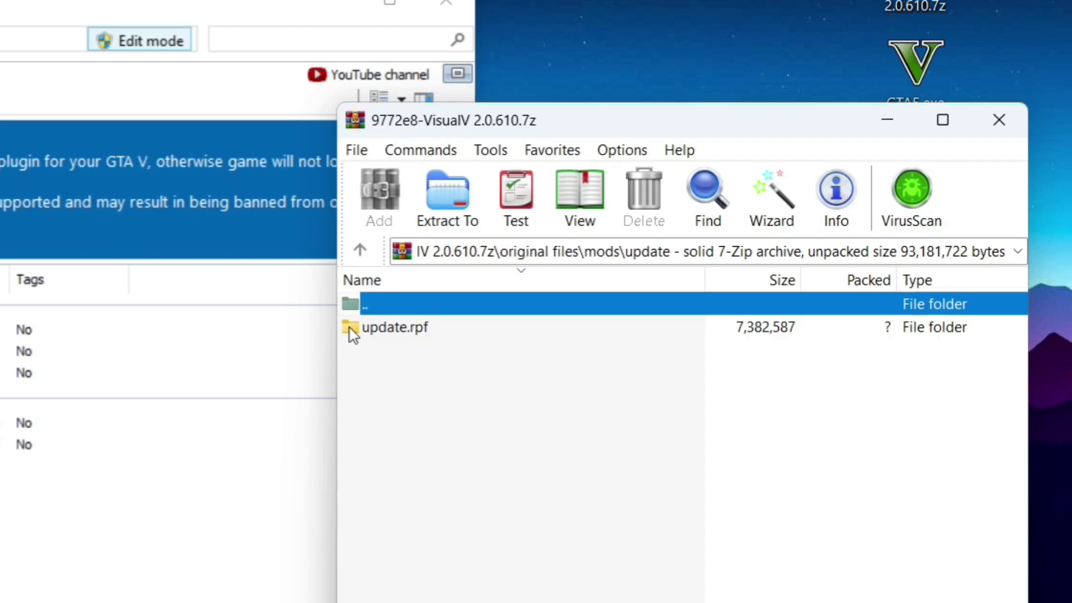
double_click(352, 334)
Copy the original x64 and common folders into the opened update.rpf, and close the archive and OpenIV.
left_click_drag(438, 428, 0, 588)
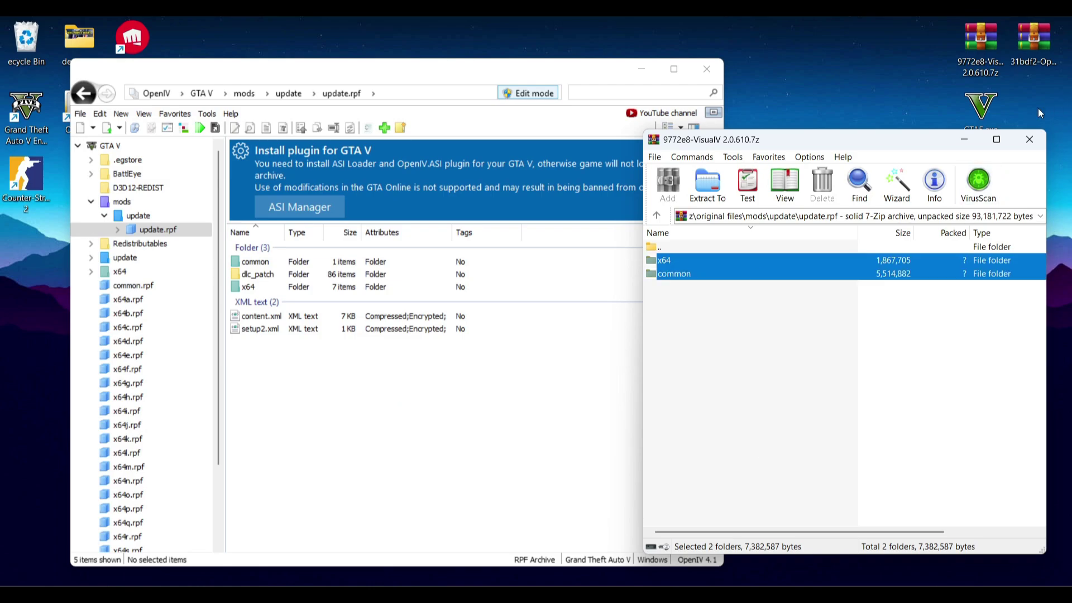
left_click(1030, 139)
left_click(707, 68)
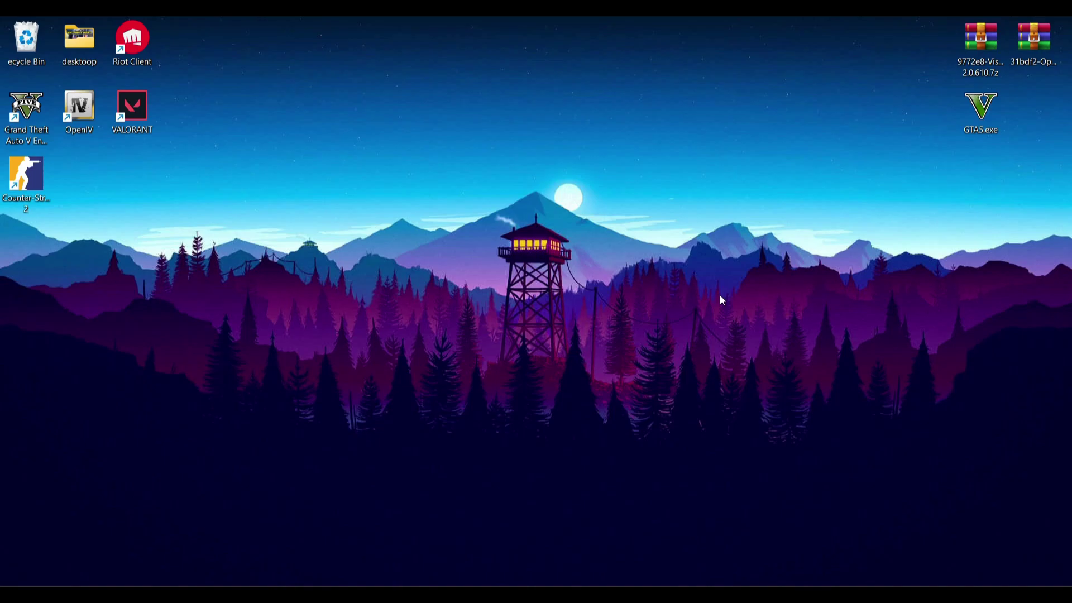
Open the GTAVEnhanced game folder and delete its mods folder.
left_click(615, 594)
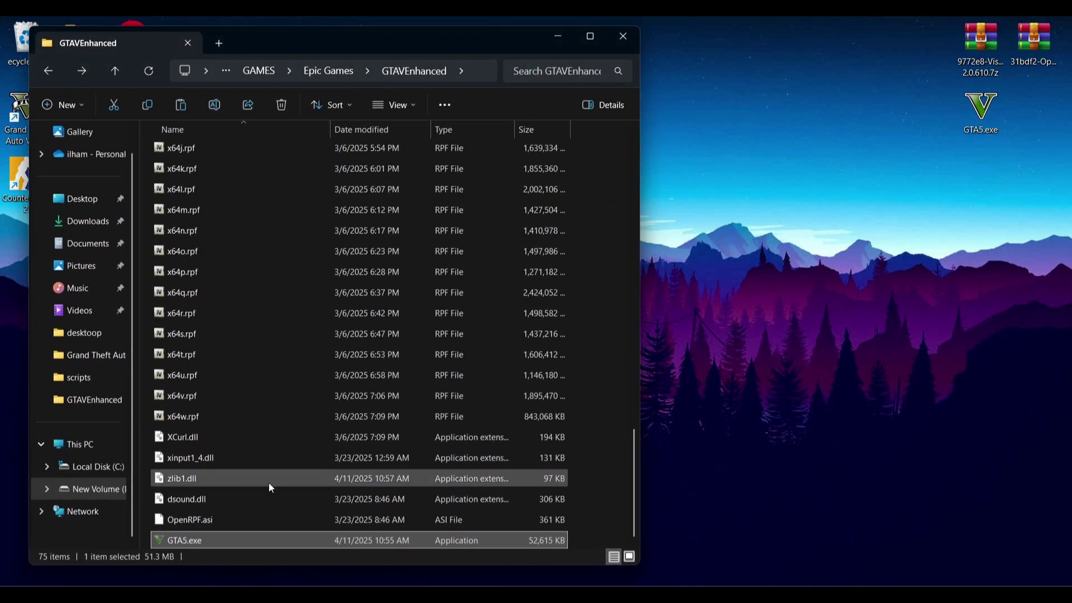
scroll(467, 480, "up", 15)
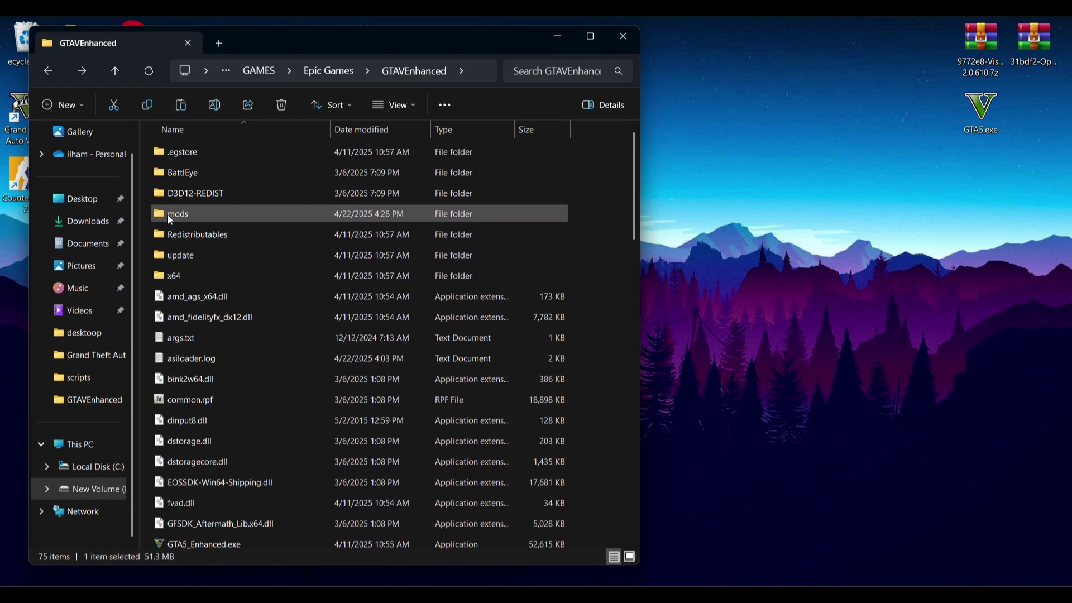
left_click(165, 214)
right_click(163, 214)
left_click(354, 220)
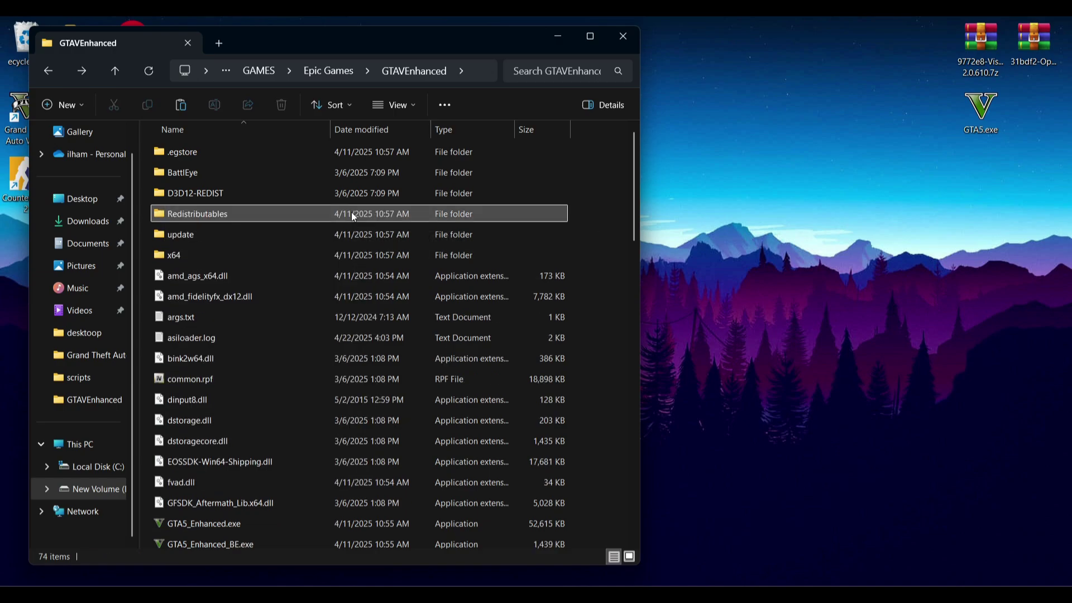
Delete GTA5.exe from the GTAVEnhanced folder.
scroll(310, 334, "down", 4)
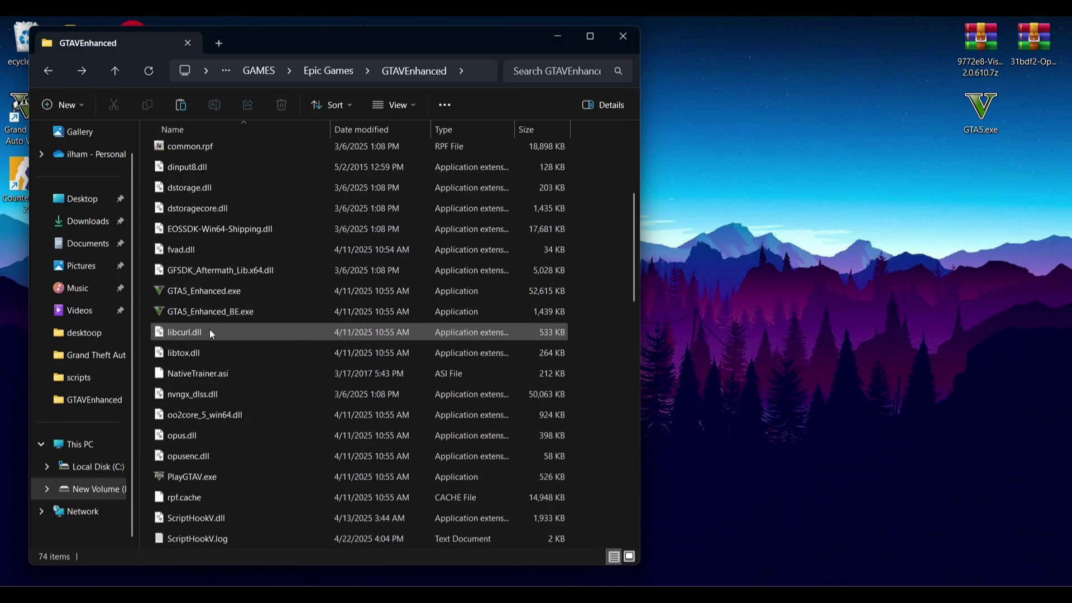
scroll(250, 471, "down", 14)
left_click(180, 541)
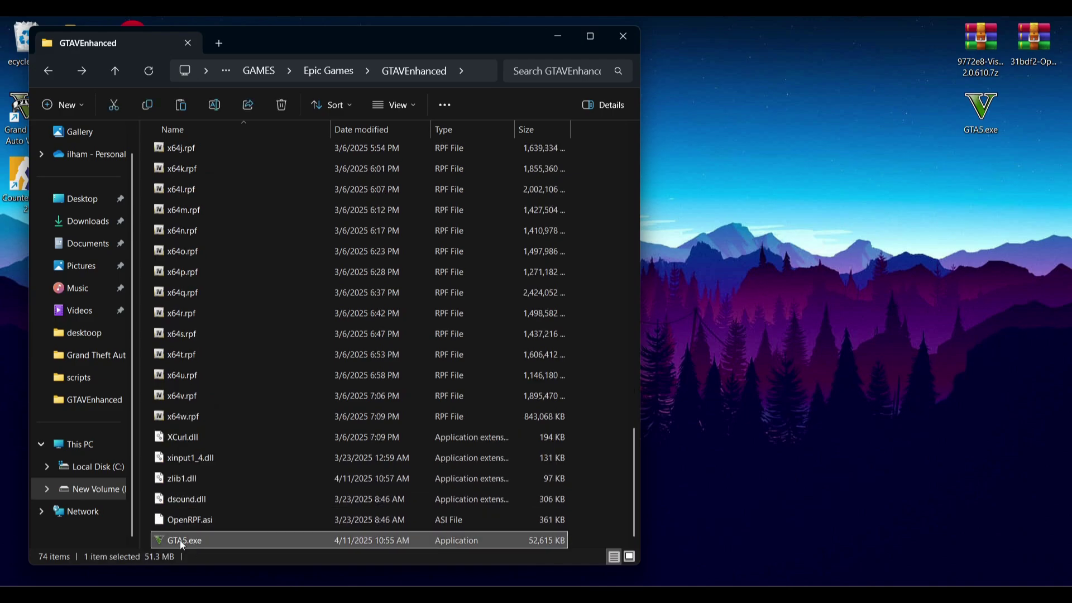
right_click(182, 541)
left_click(416, 559)
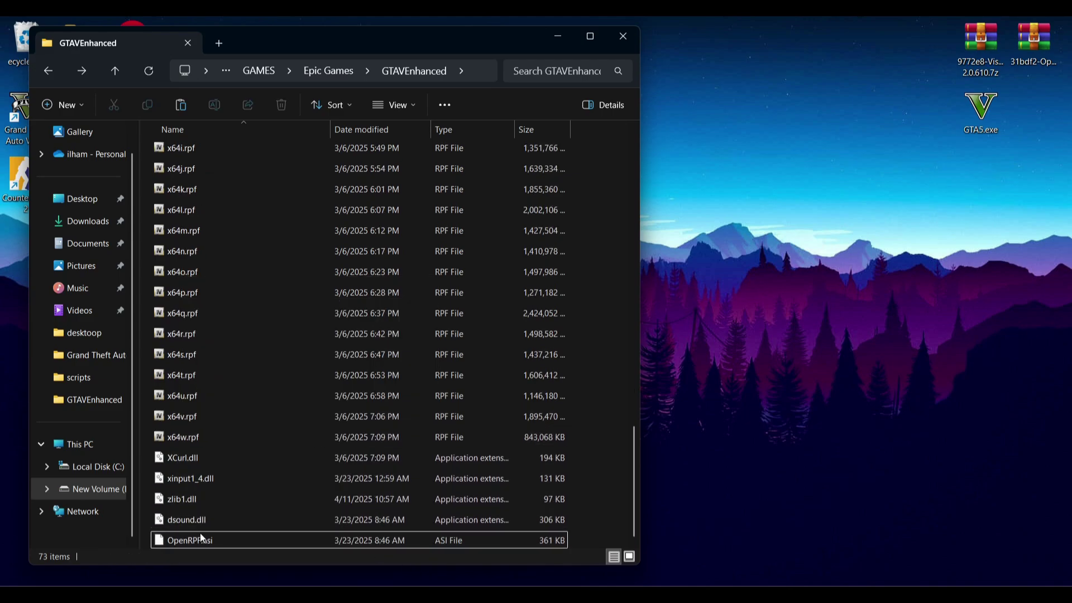
Delete dsound.dll and OpenRPF.asi from the GTAVEnhanced folder.
left_click_drag(602, 532, 228, 531)
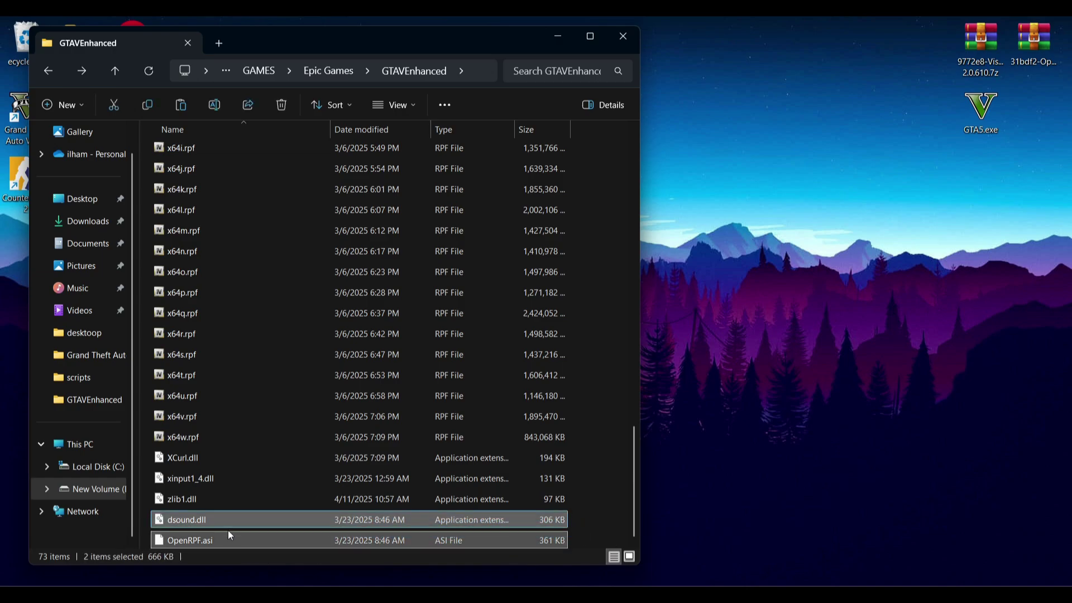
right_click(180, 537)
left_click(366, 558)
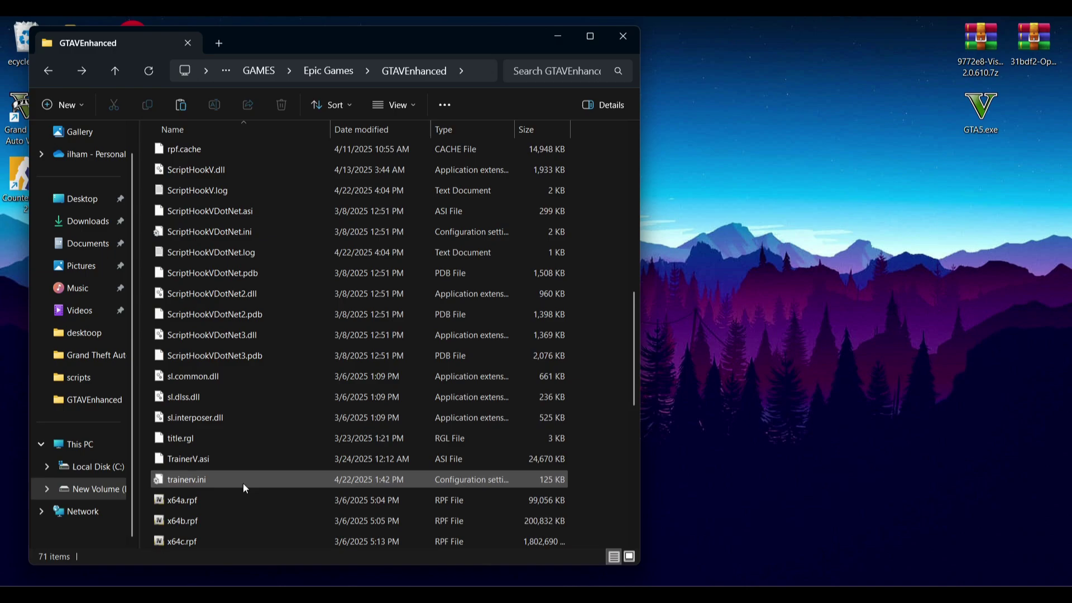
Examine the trainer and ScriptHookV files in the GTAVEnhanced folder, selecting them temporarily, and look through the remaining files.
left_click(195, 479)
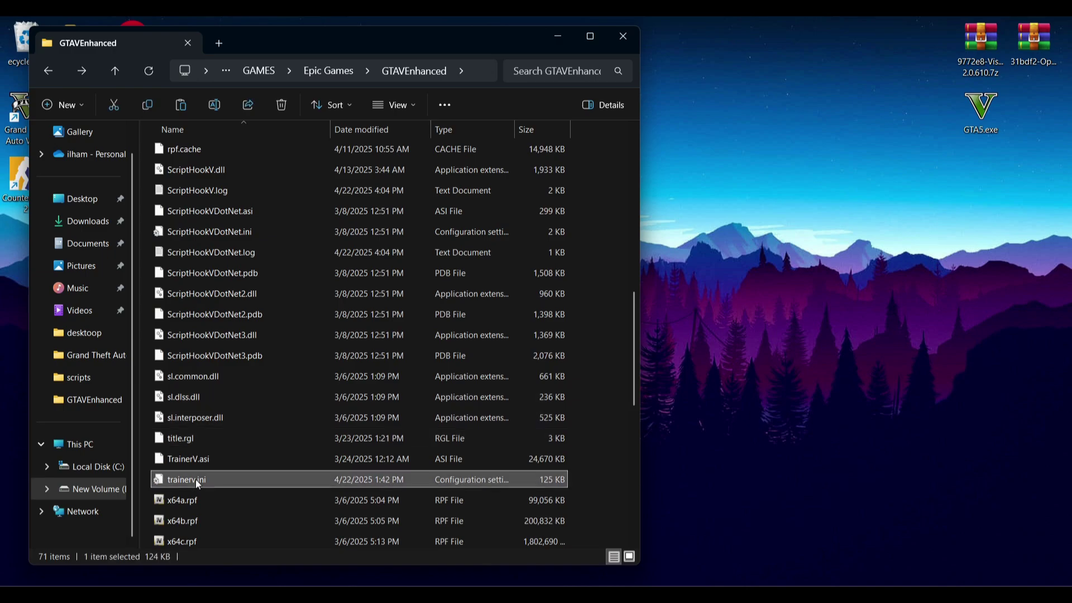
left_click(236, 355, "ctrl")
left_click(239, 335, "ctrl")
left_click(240, 313, "ctrl")
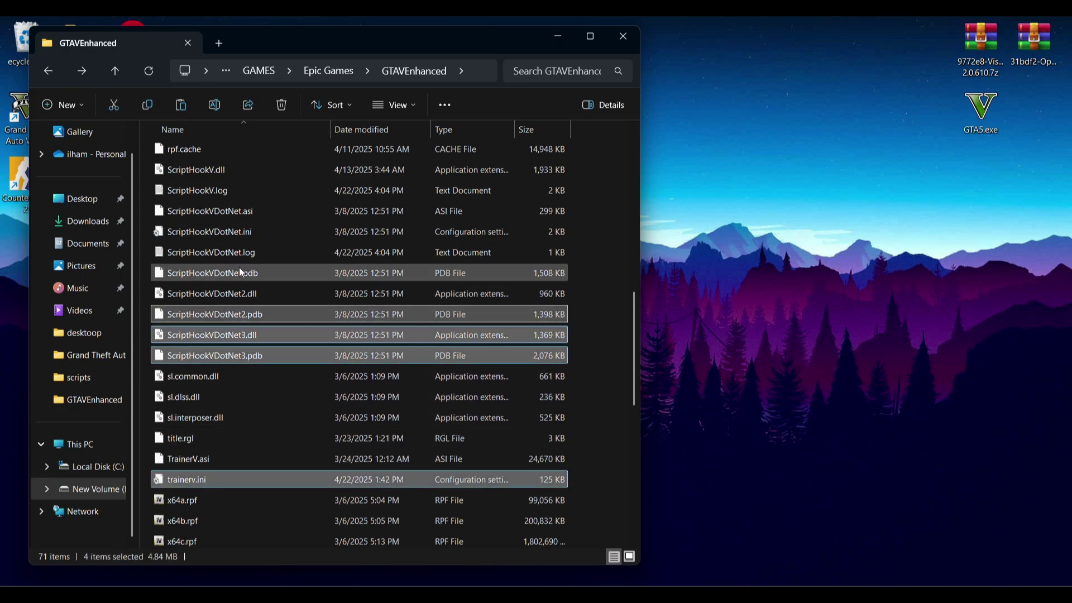
left_click_drag(600, 343, 368, 172)
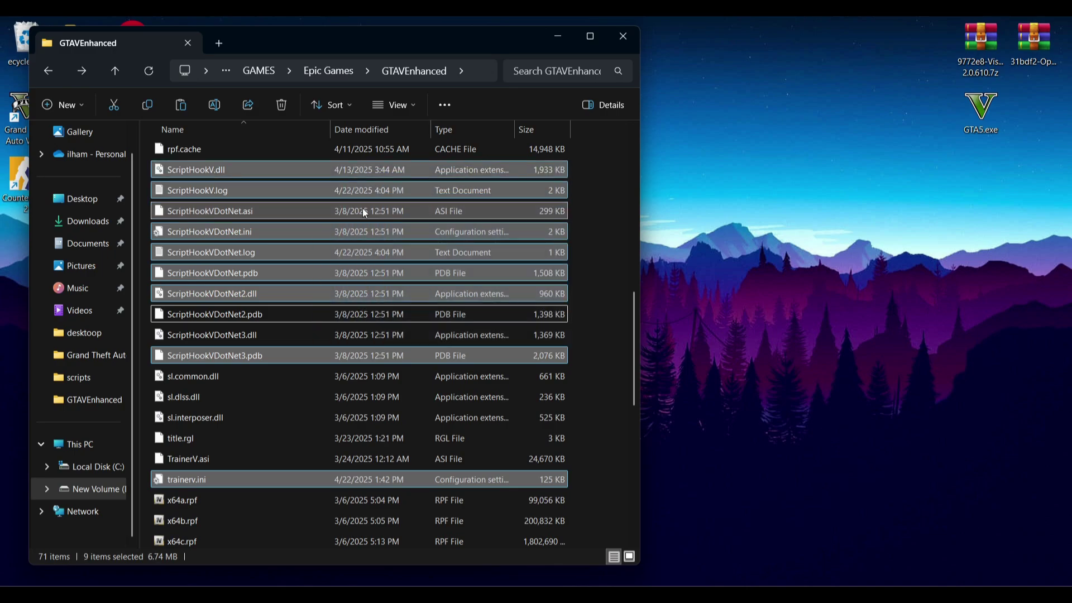
scroll(364, 213, "up", 3)
left_click(586, 307)
scroll(397, 330, "up", 5)
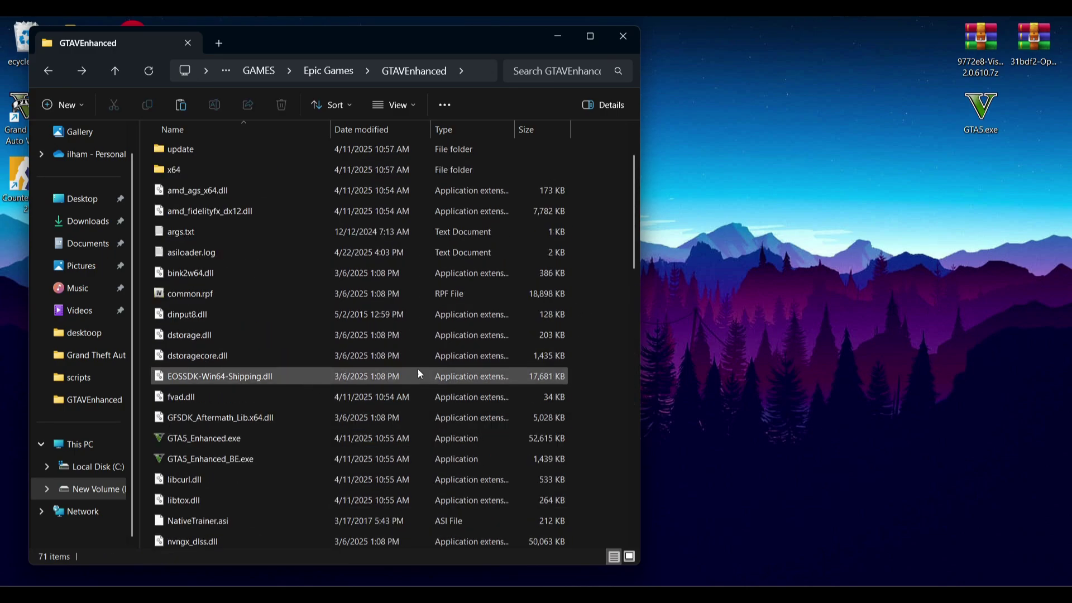
scroll(417, 369, "up", 2)
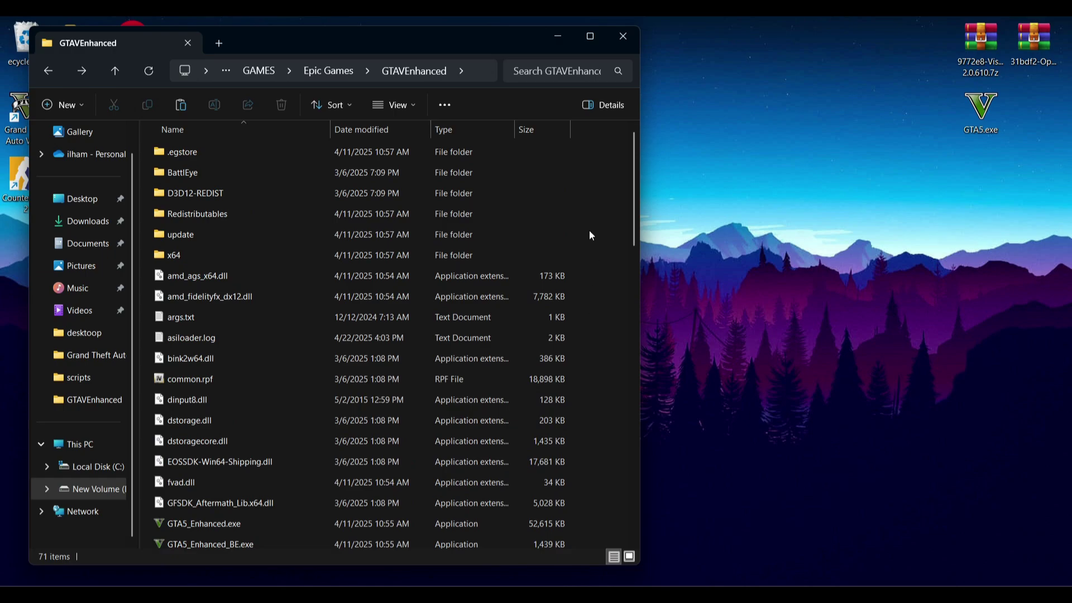
Refresh the desktop and close the GTAVEnhanced folder window.
right_click(826, 223)
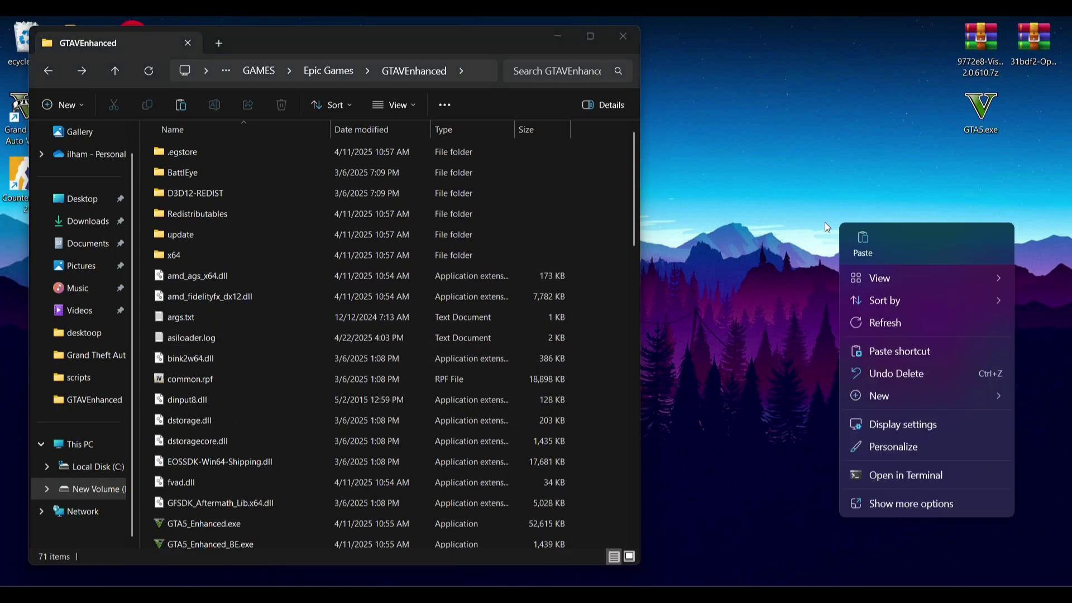
left_click(871, 322)
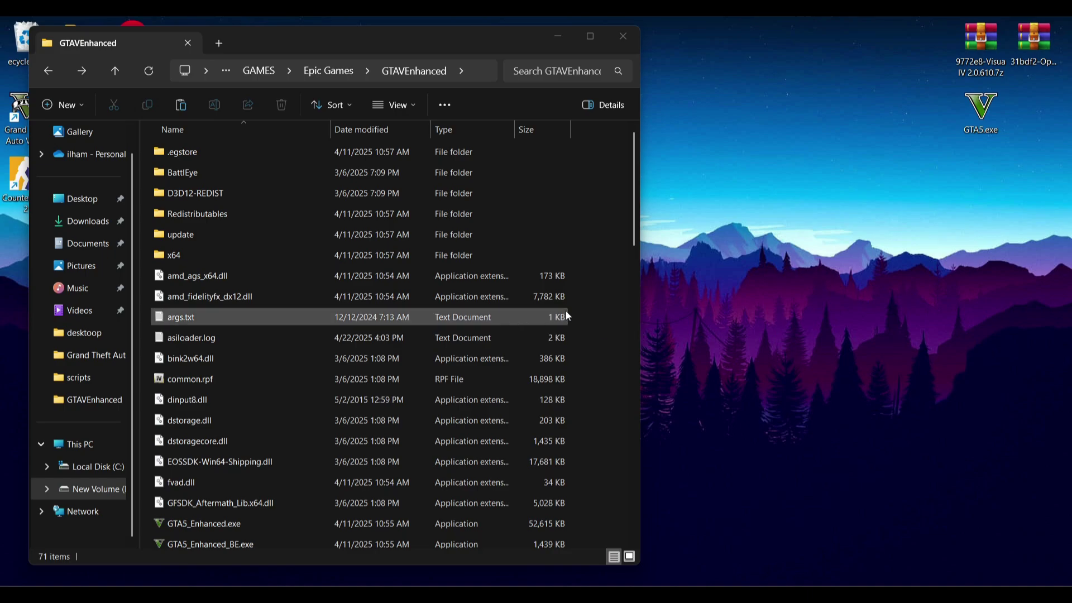
left_click(623, 35)
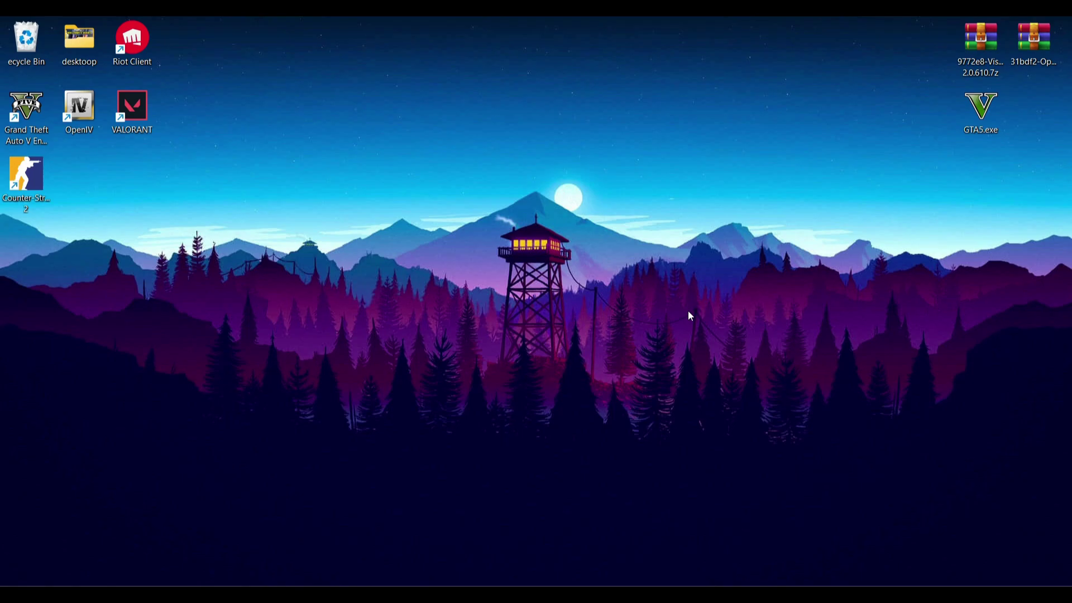